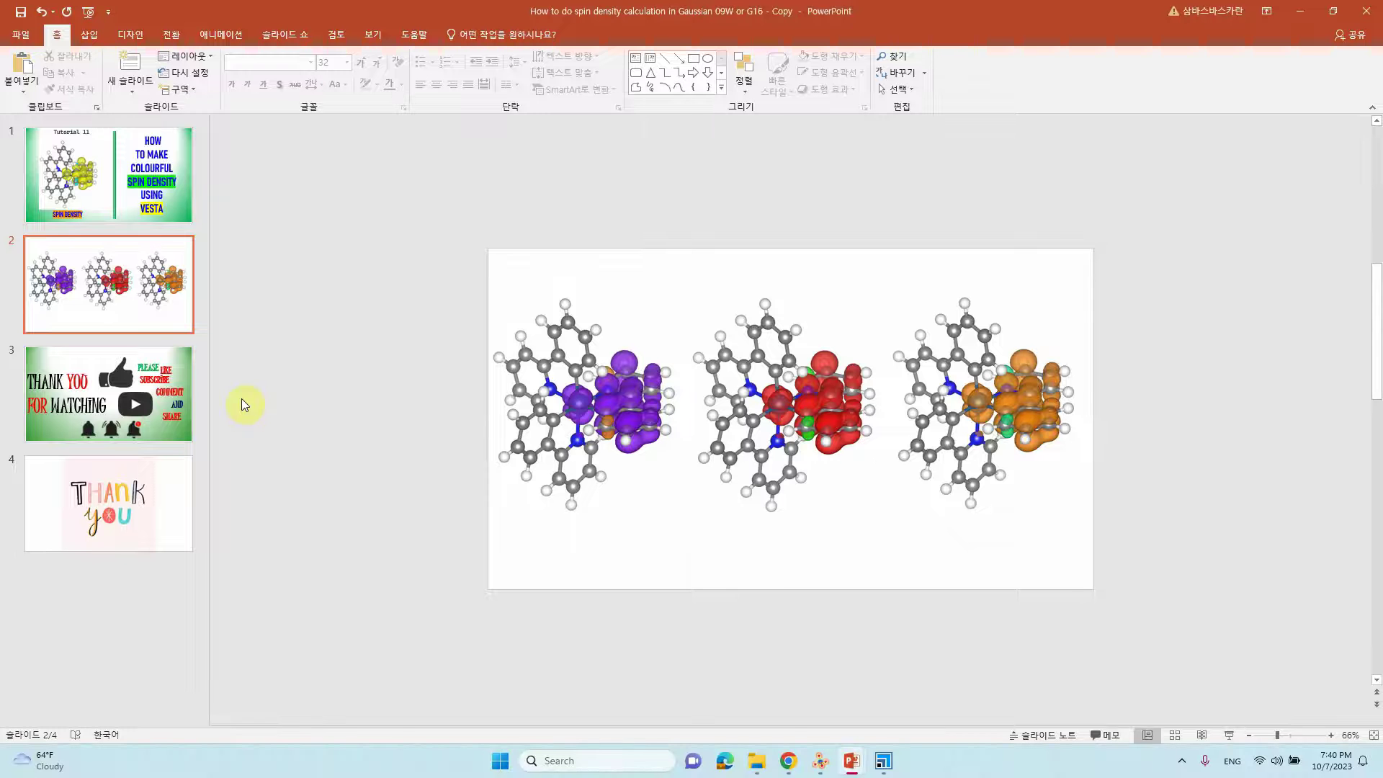
- Minimize PowerPoint and Chrome, then launch VESTA by searching 'vest' in Windows search
left_click(1299, 10)
left_click(1300, 10)
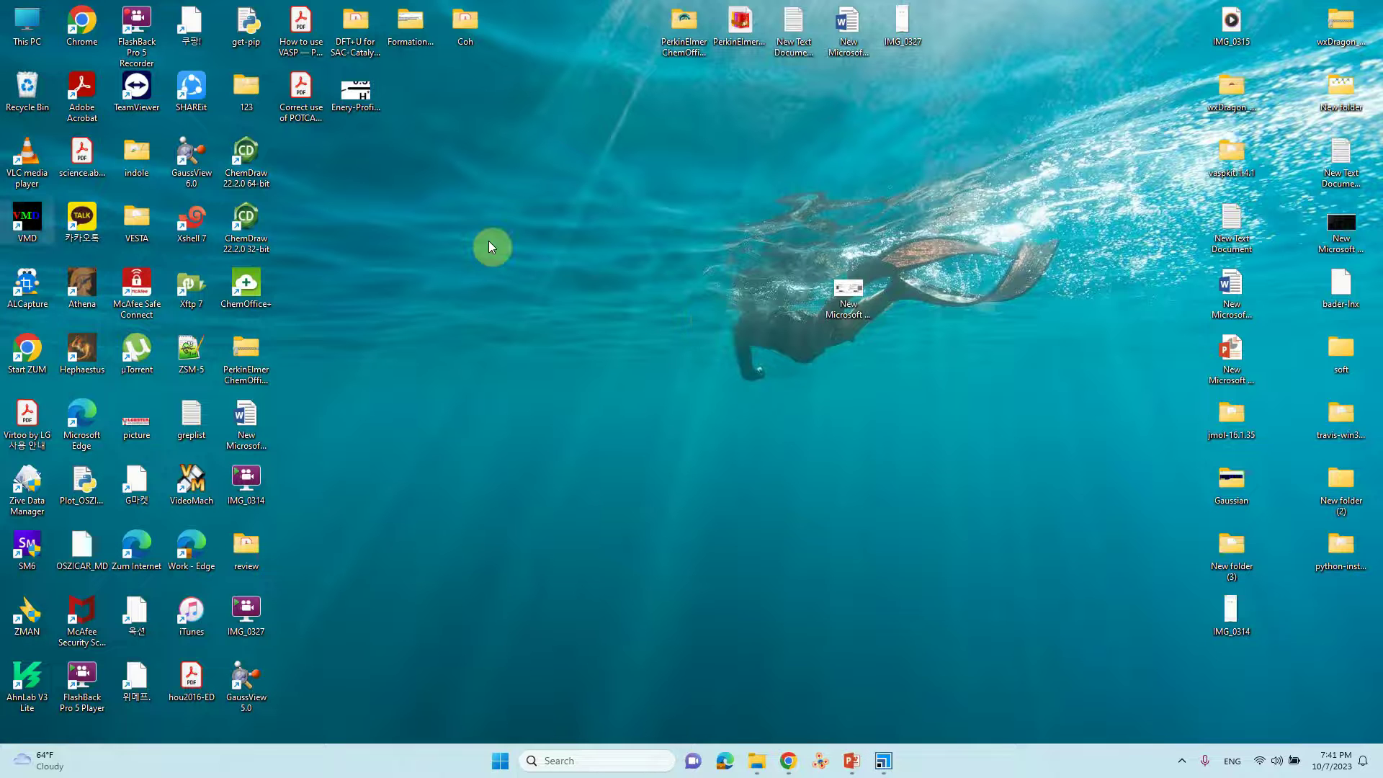
left_click(586, 764)
type("v")
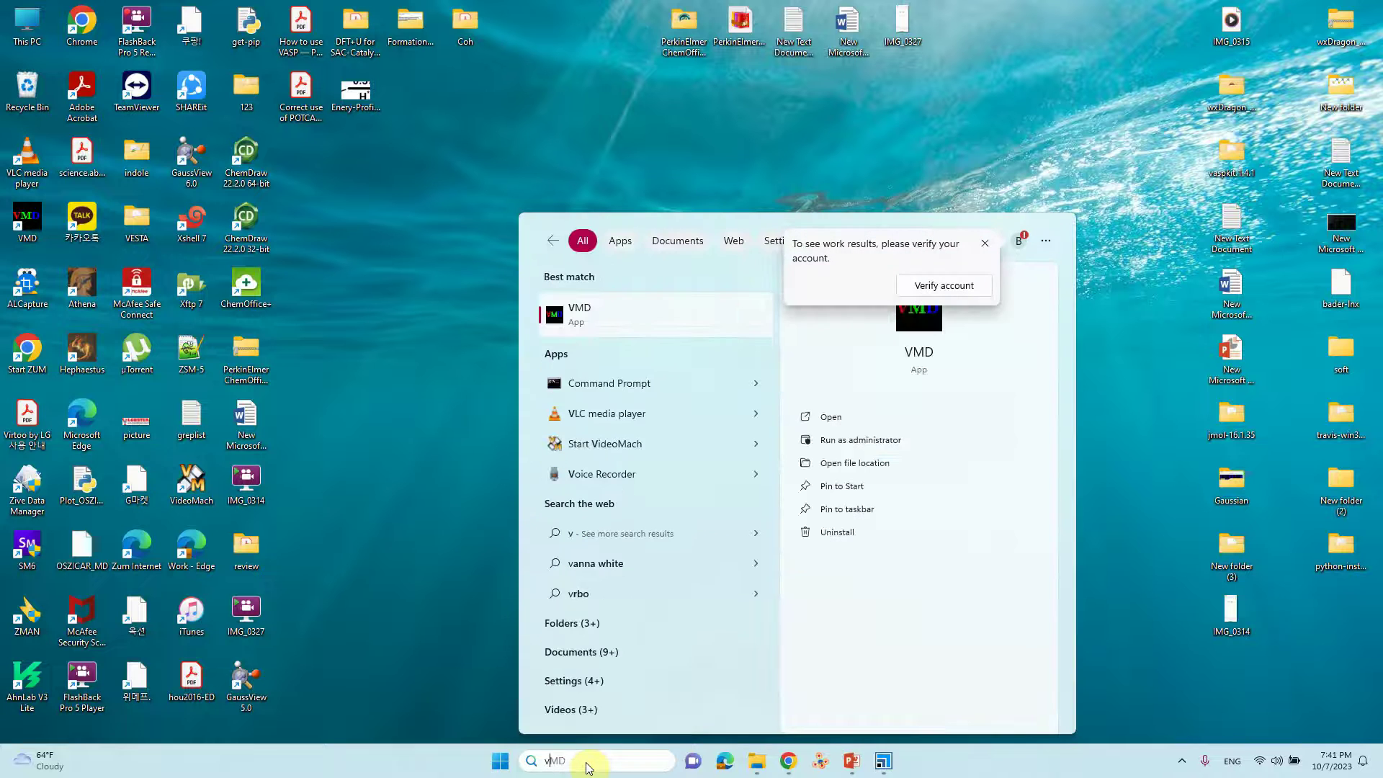
type("estA.exe")
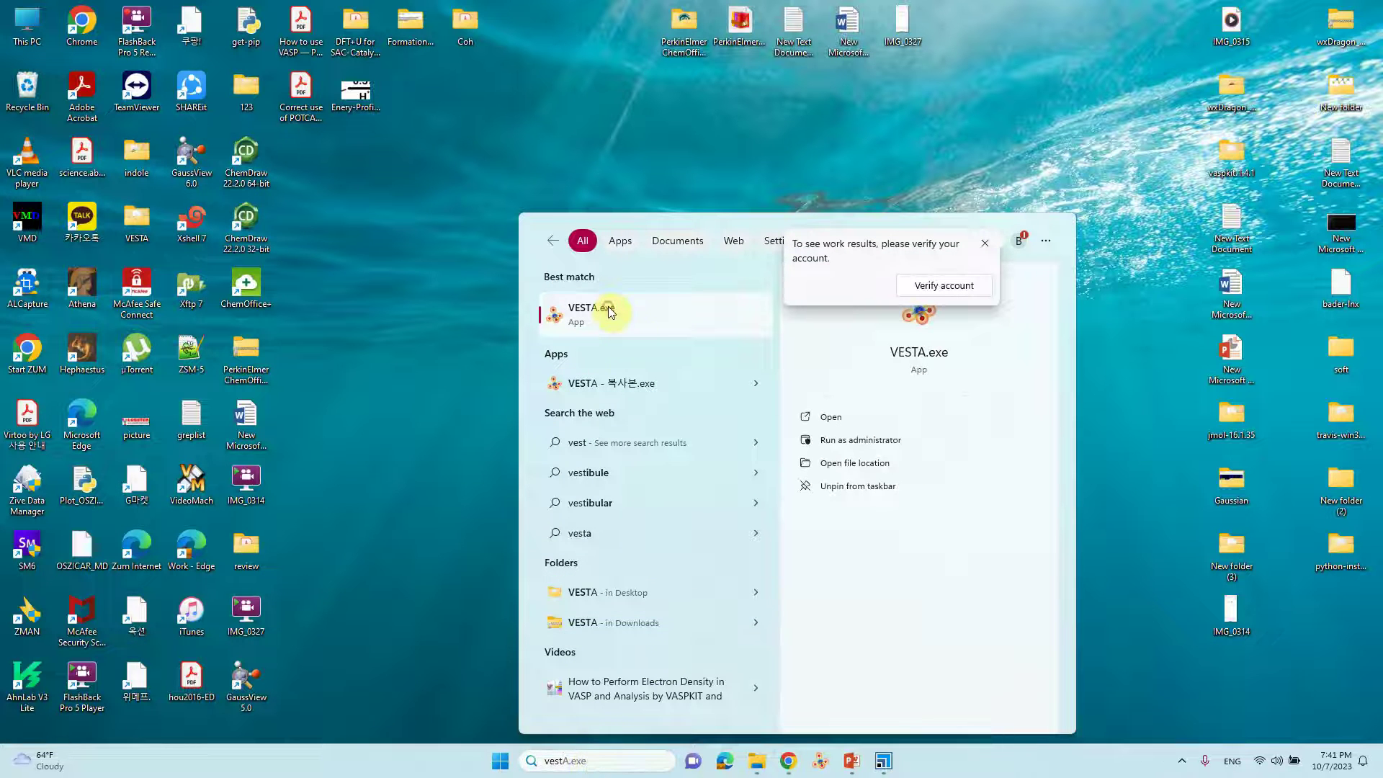
left_click(611, 309)
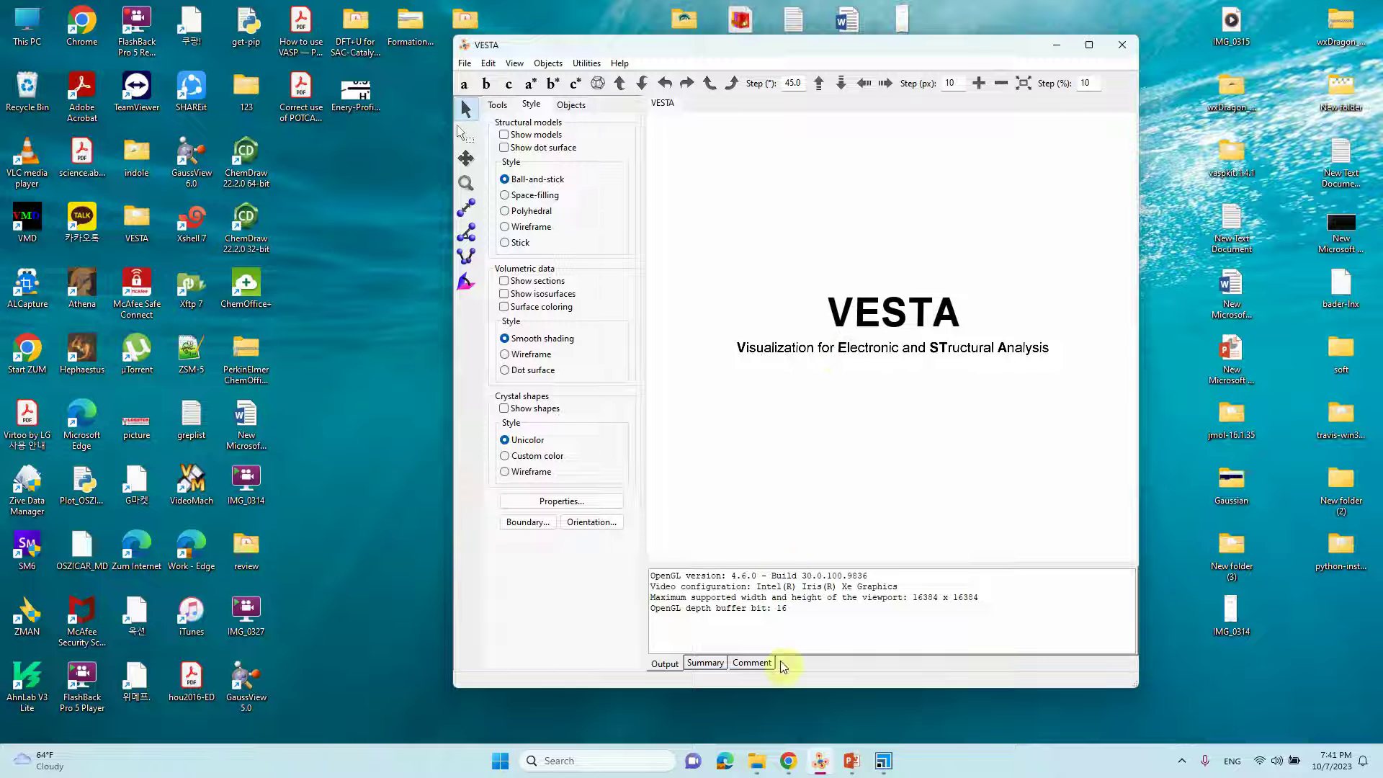
- Bring up the YouTube spin density tutorial in Chrome, then minimize it to return to VESTA
left_click(788, 761)
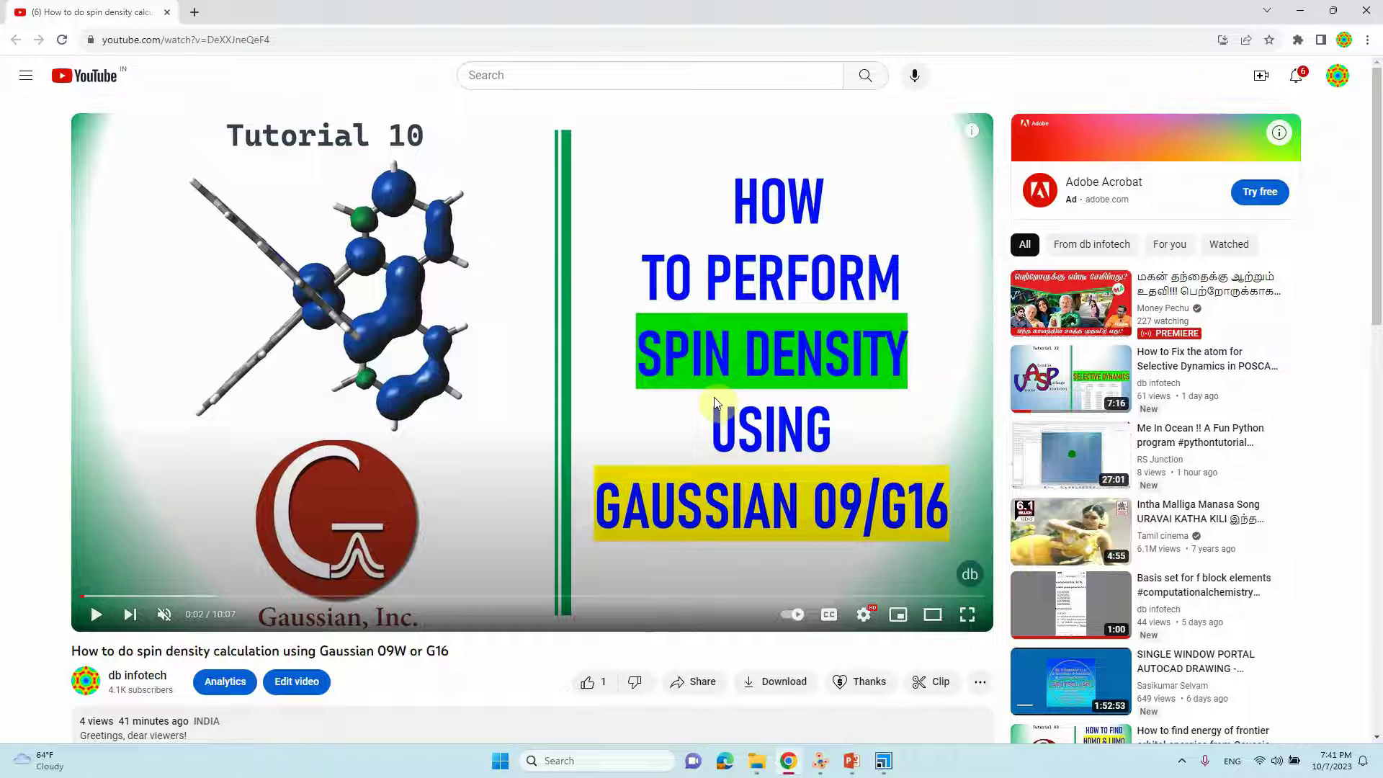
left_click(1299, 10)
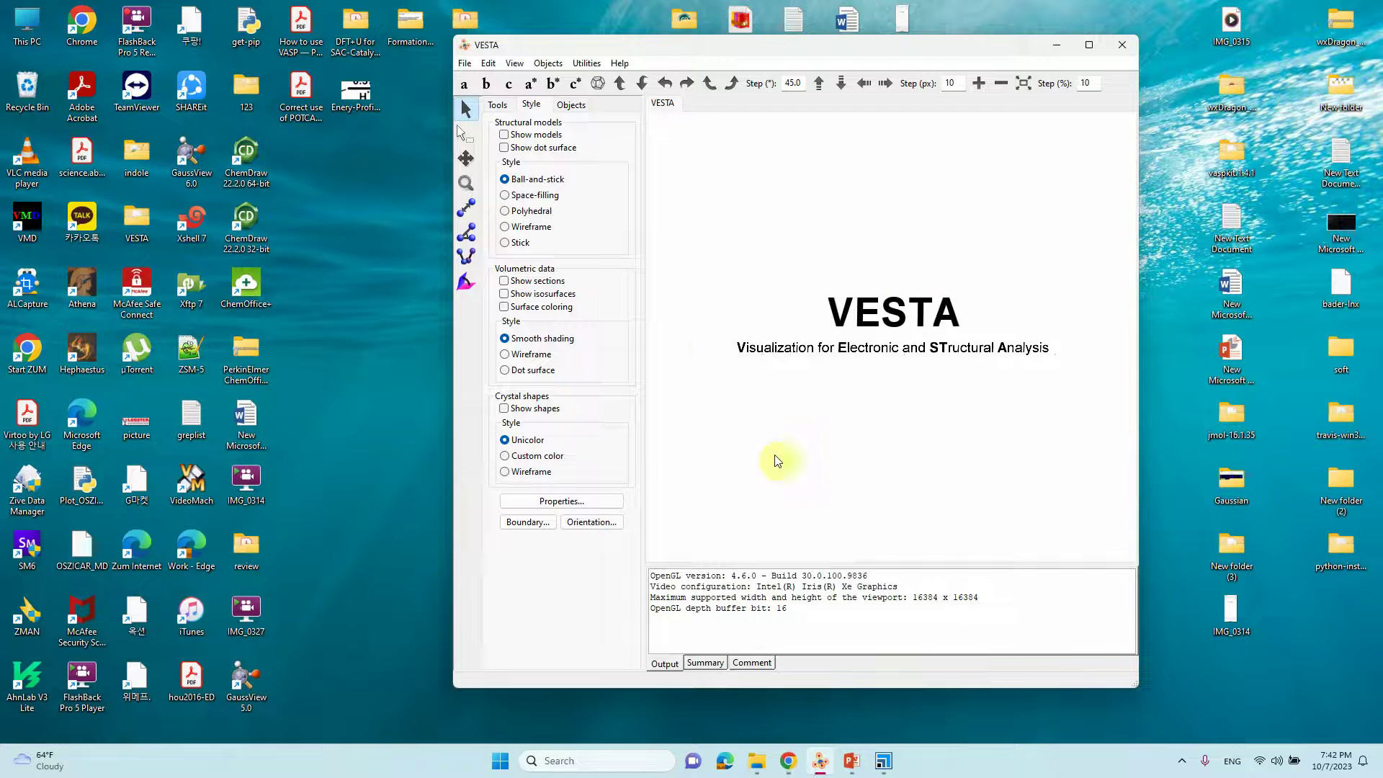
- Open the vesta Explorer window, go up to the MO folder and select IrNC-MO_sden.cub
left_click(756, 765)
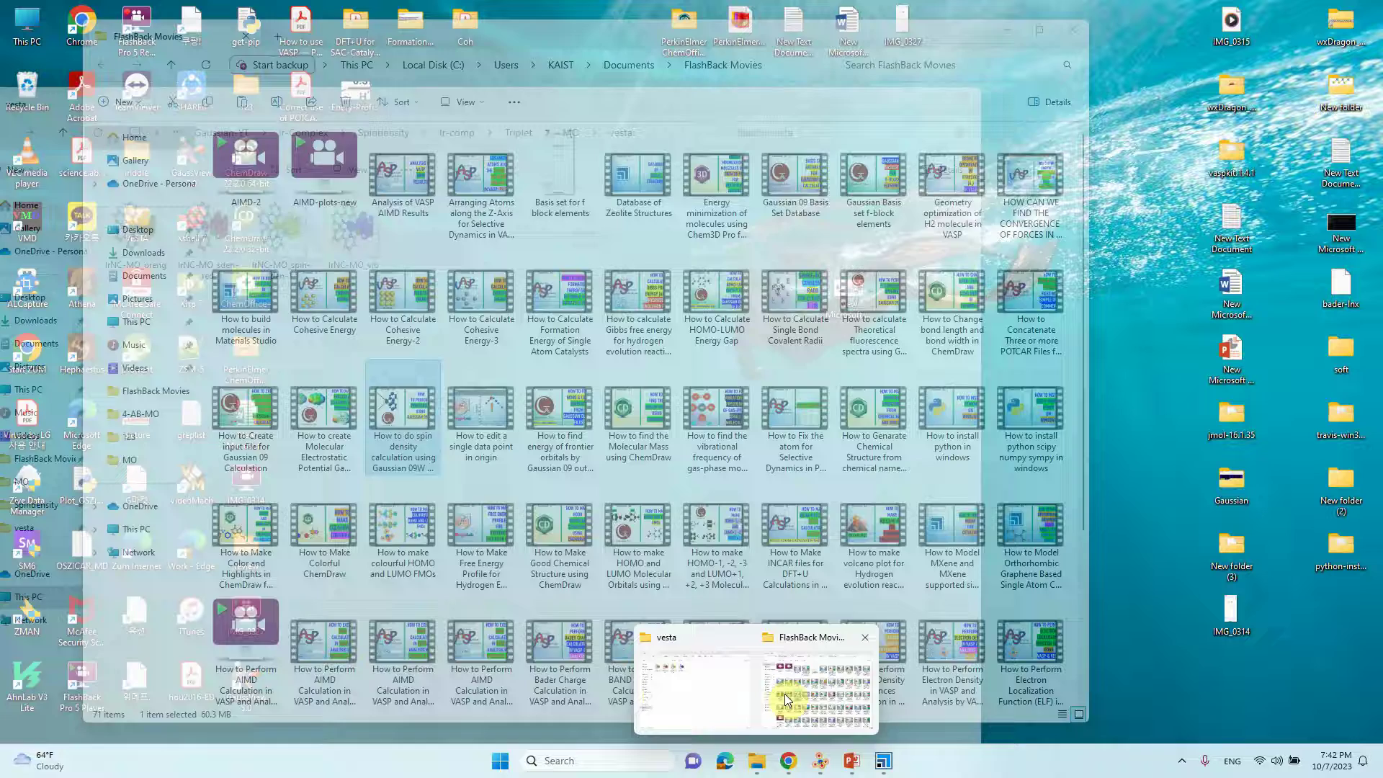
left_click(698, 693)
left_click(720, 131)
left_click_drag(589, 101, 688, 111)
left_click(181, 137)
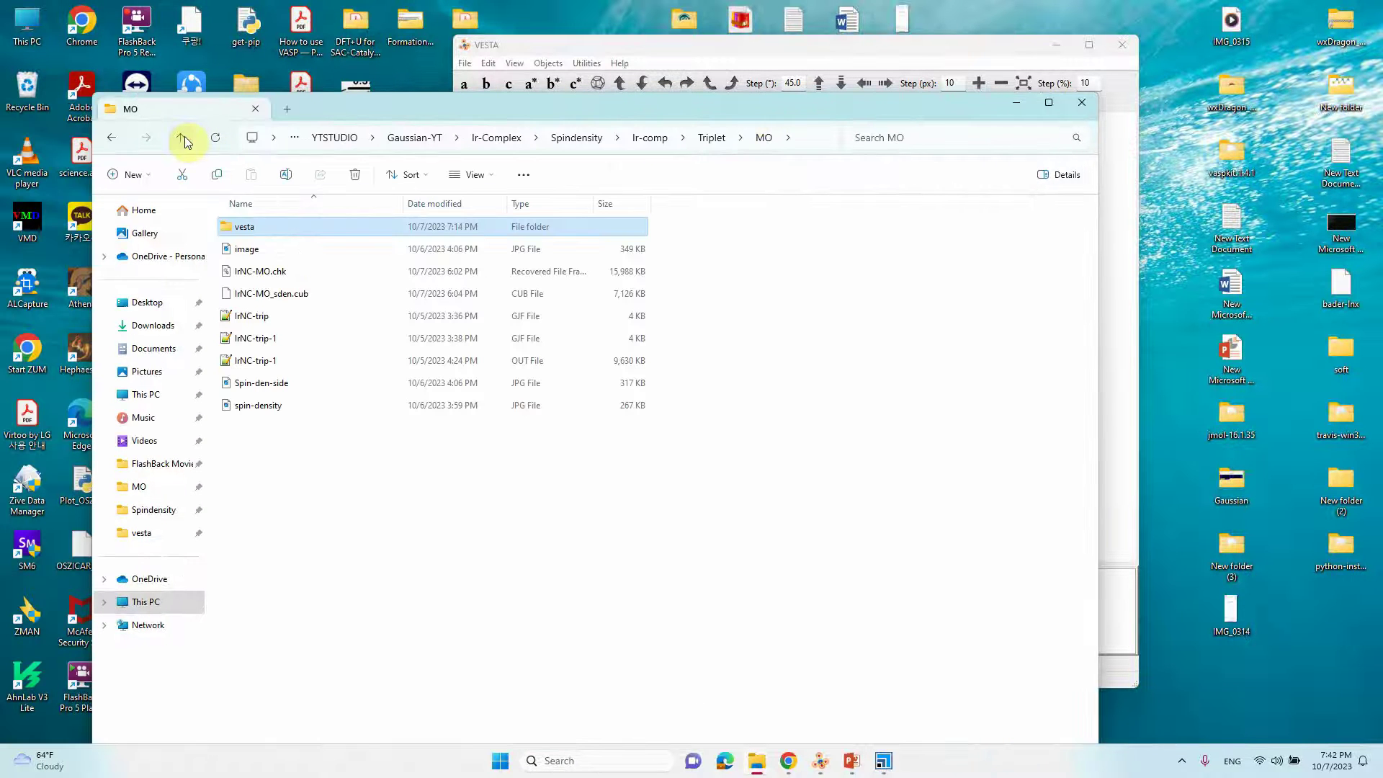
key("Down")
key("Down")
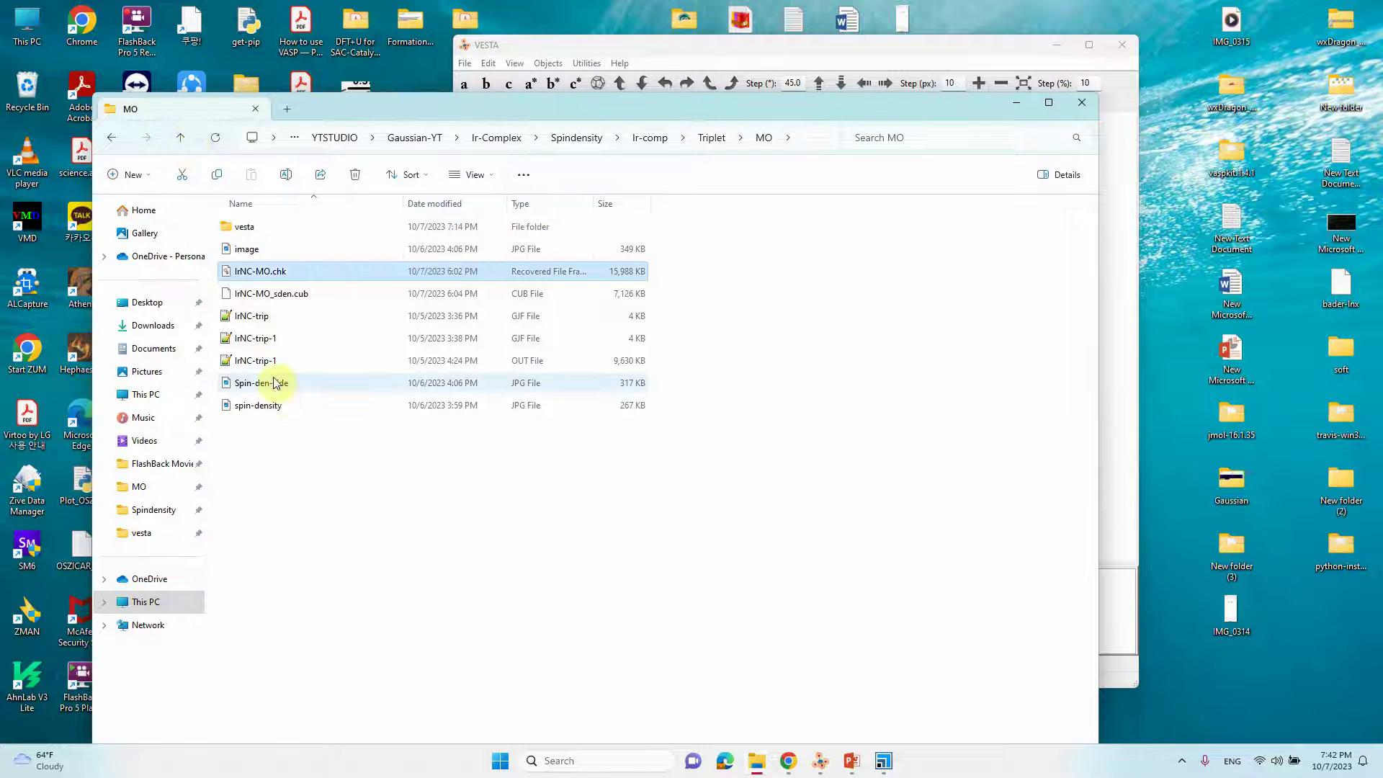
left_click(272, 300)
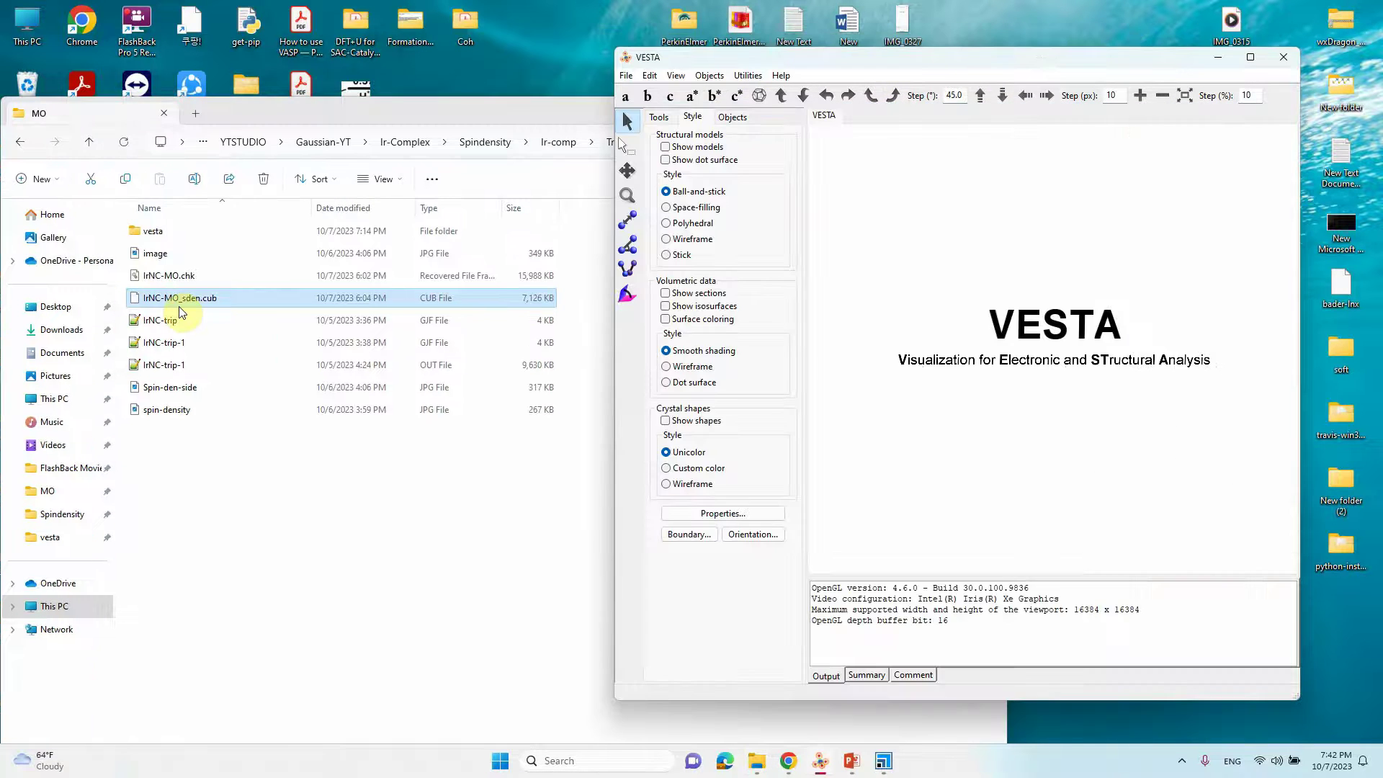
- Drag IrNC-MO_sden.cub into VESTA and rotate the molecule to inspect the isosurfaces
left_click_drag(180, 299, 1053, 337)
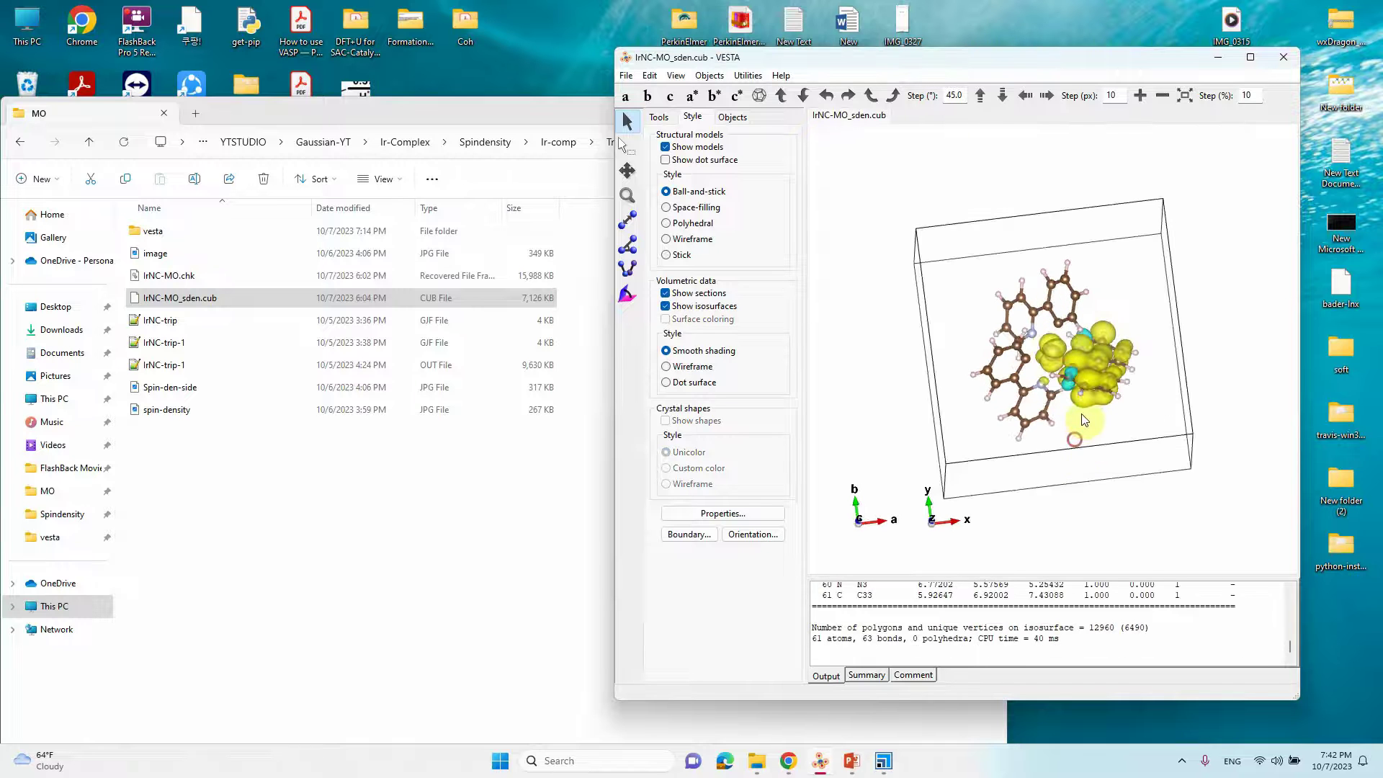
mouse_move(1048, 314)
left_mouse_down()
mouse_move(1035, 351)
mouse_move(1044, 278)
mouse_move(1052, 312)
left_mouse_up()
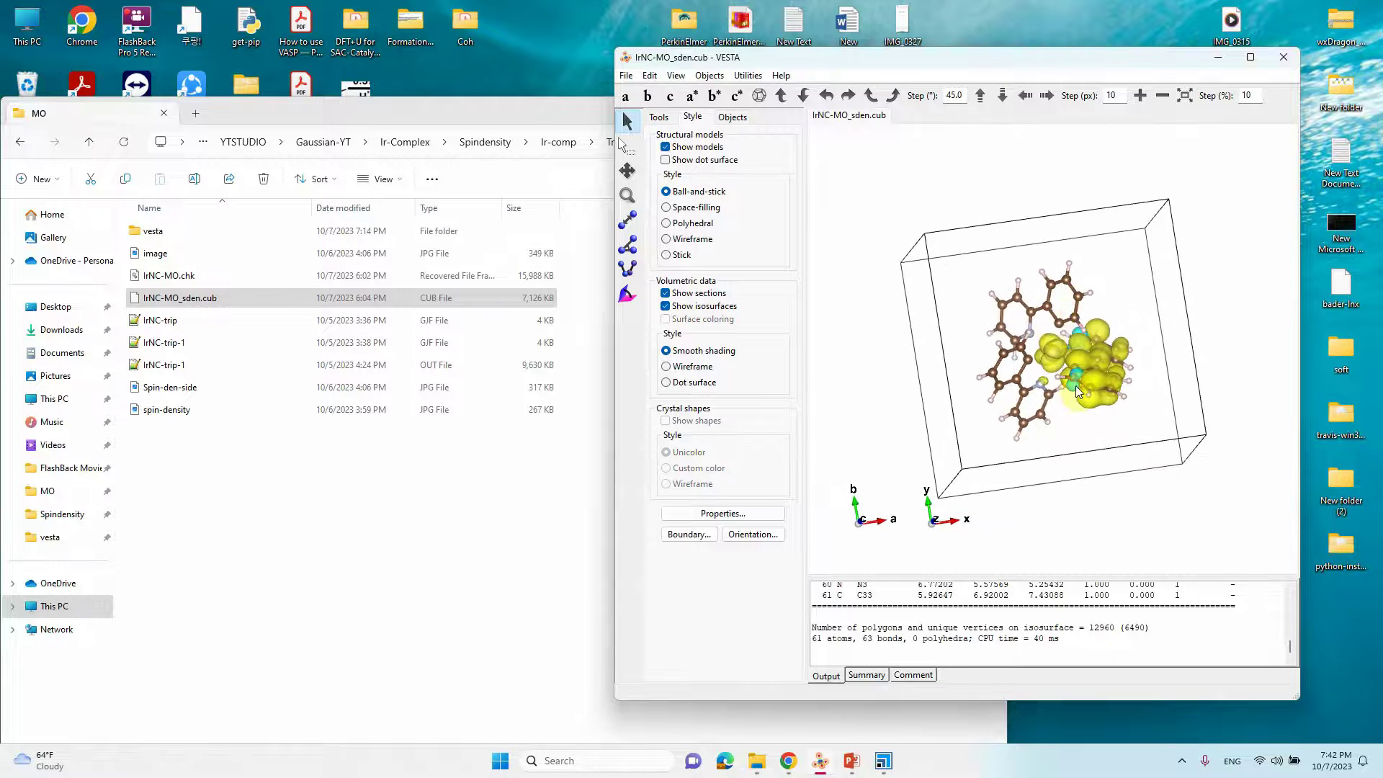
left_click_drag(1075, 386, 1022, 351)
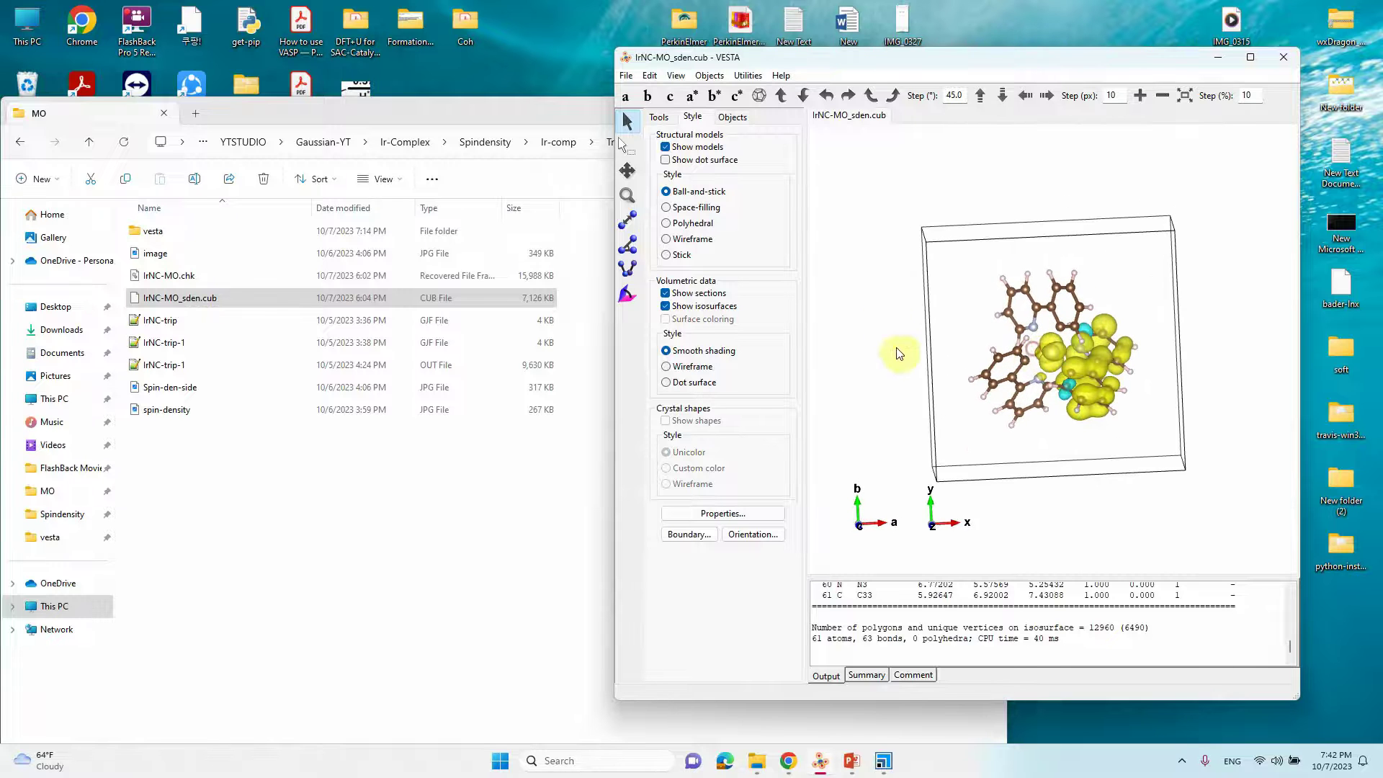
- Hide the unit cell box by setting Unit cell line to Do not show in Properties
left_click(722, 513)
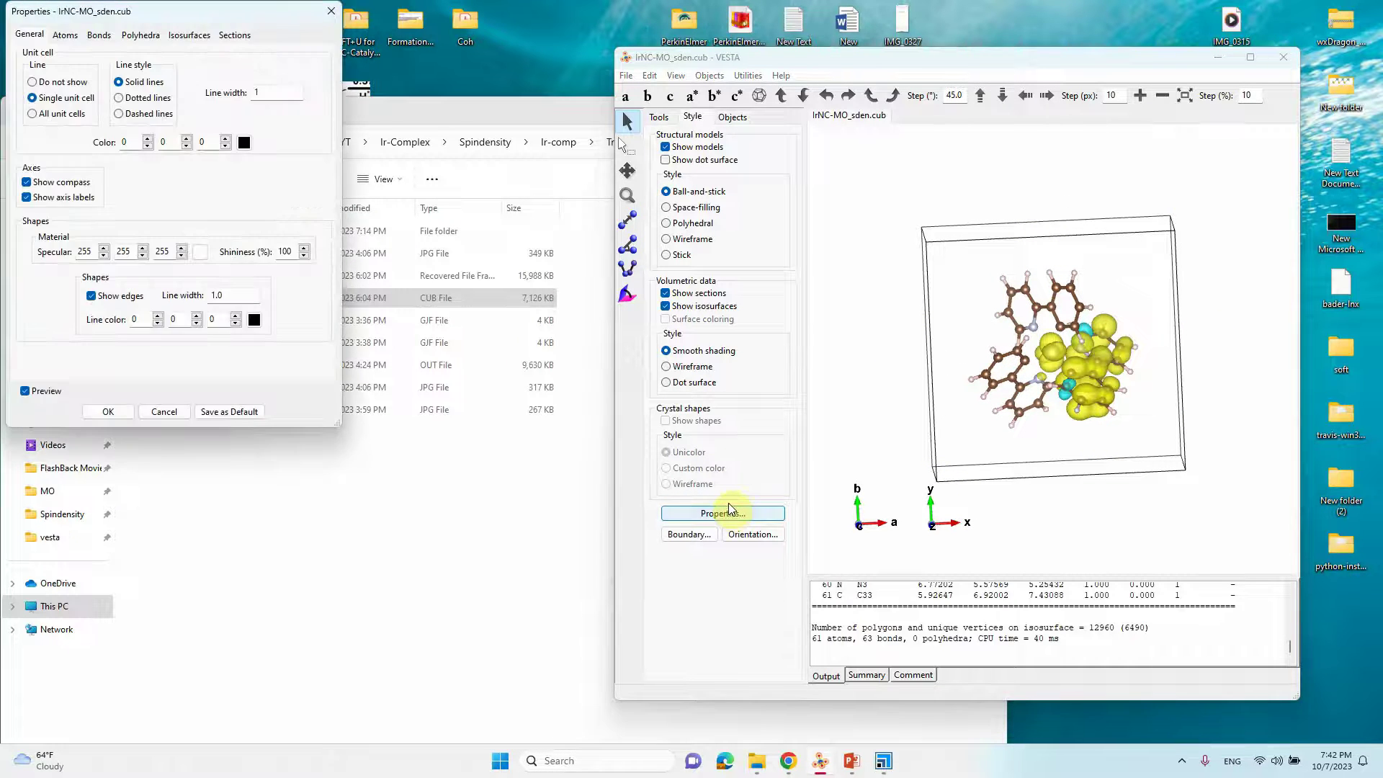
left_click(43, 82)
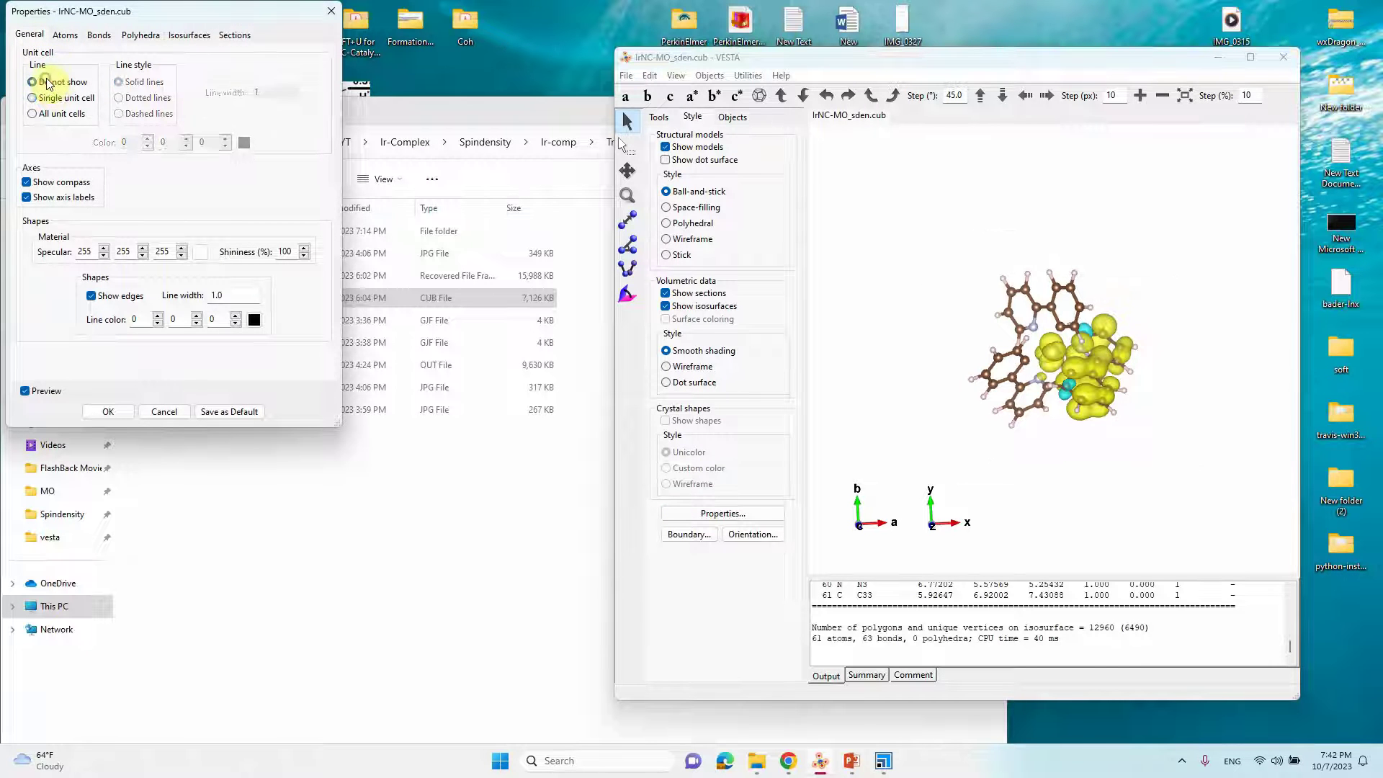
left_click(108, 411)
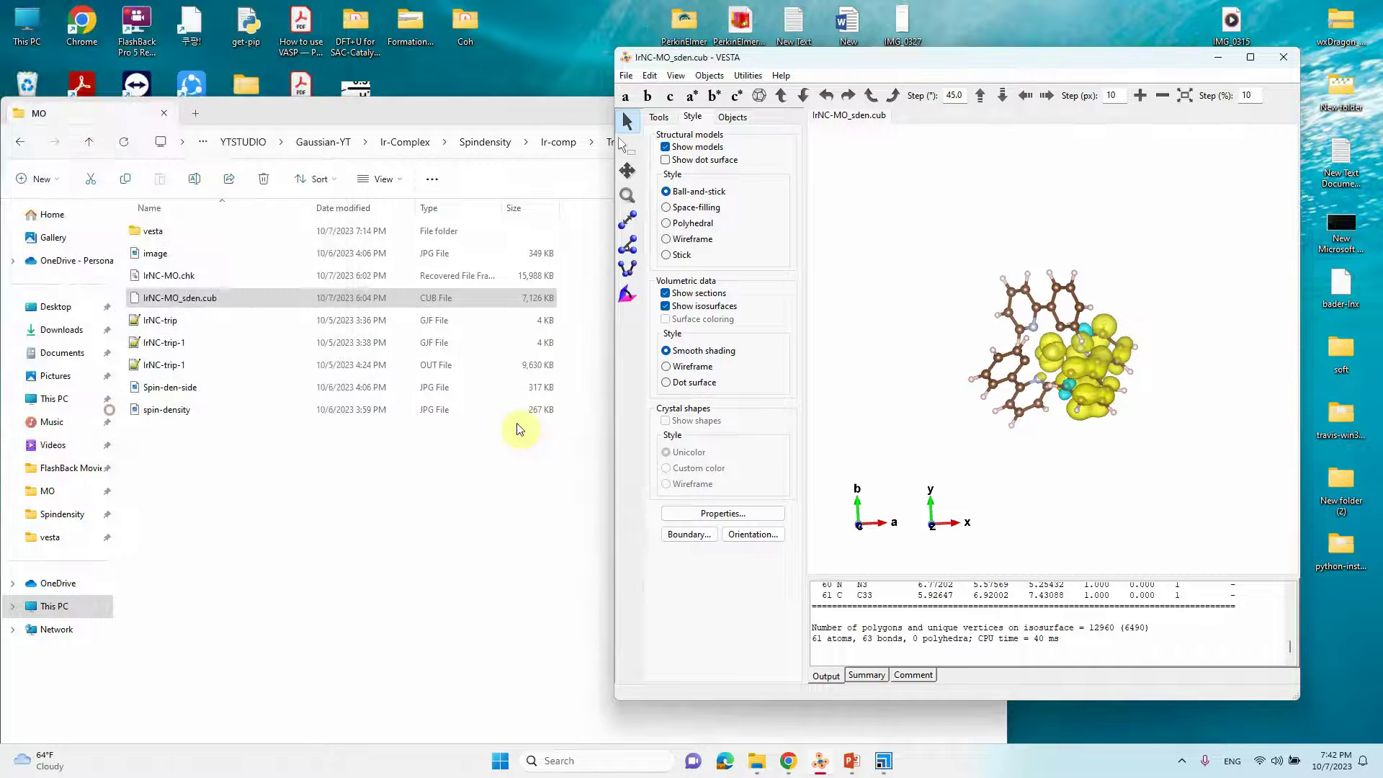
- Maximize the VESTA window and rotate the molecule into a face-on view
left_click_drag(1158, 39, 1023, 3)
left_click_drag(825, 255, 802, 229)
scroll(805, 281, "up", 2)
scroll(804, 281, "down", 1)
left_click_drag(780, 324, 793, 351)
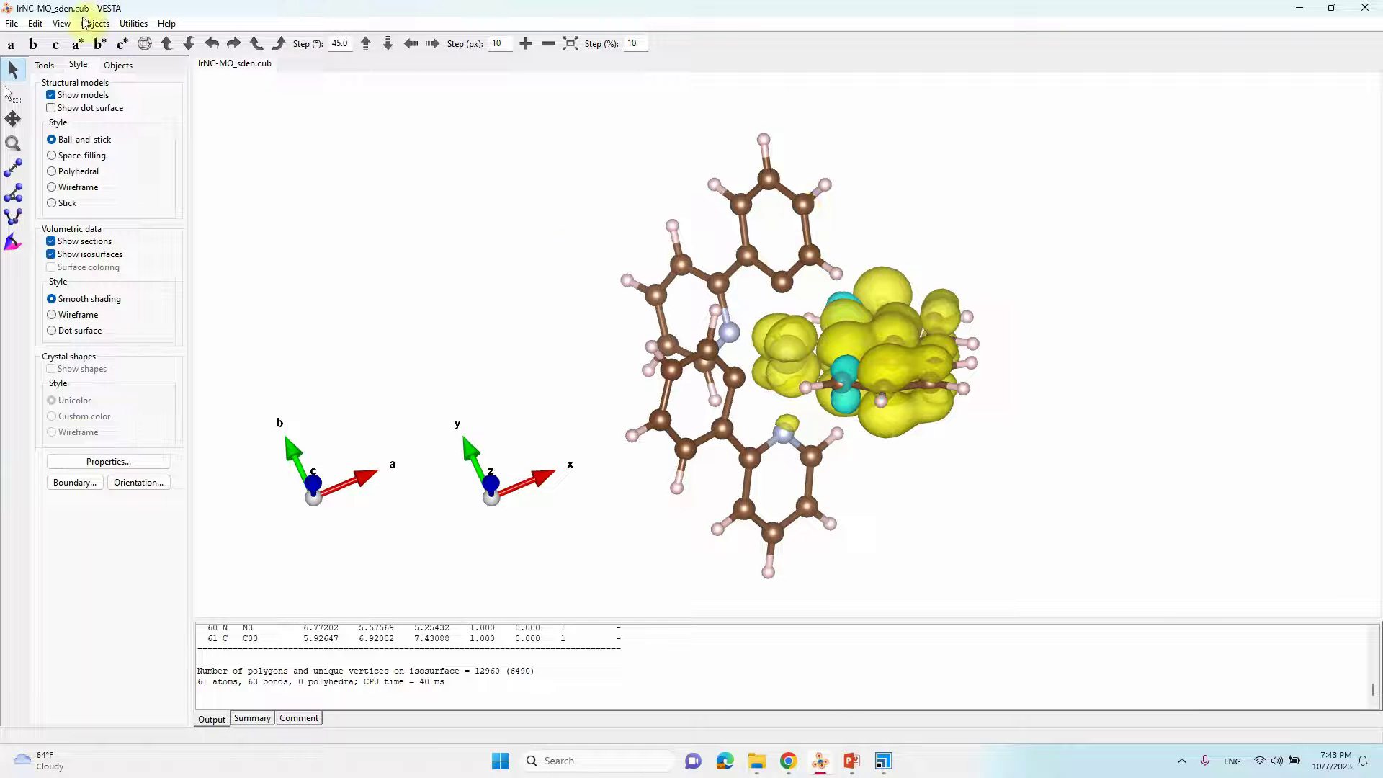
- In Edit > Bonds for the second phase, add an Ir–C bond with maximum length 2.5 Å
left_click(41, 25)
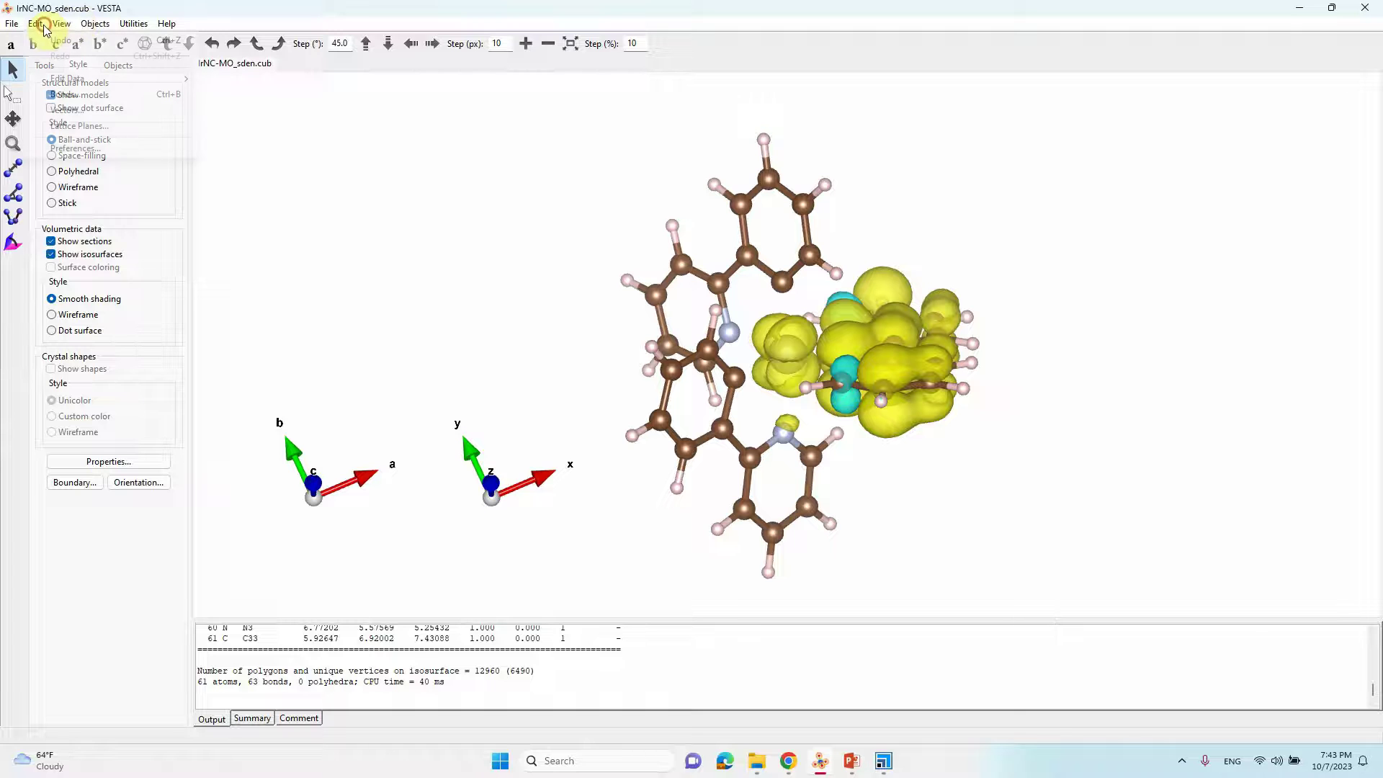
left_click(65, 94)
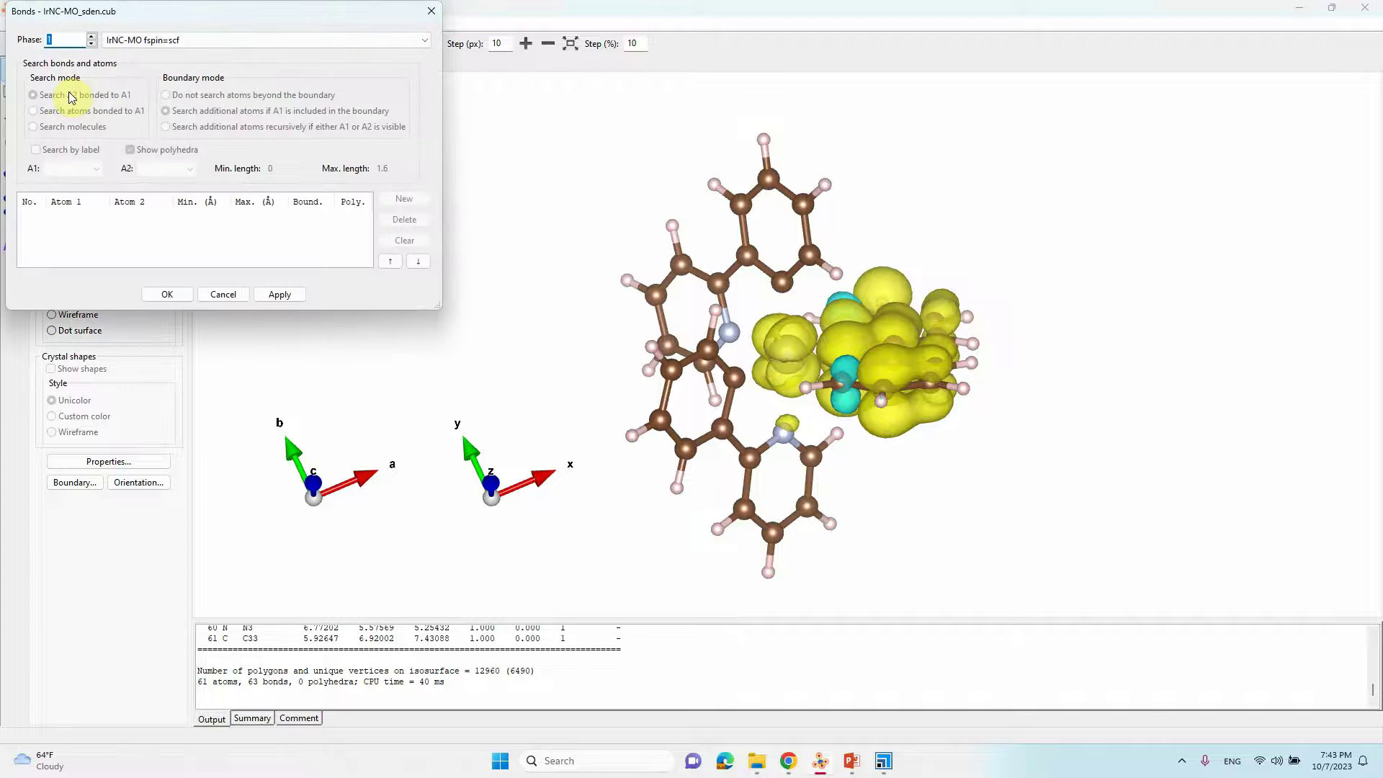
left_click_drag(287, 15, 361, 36)
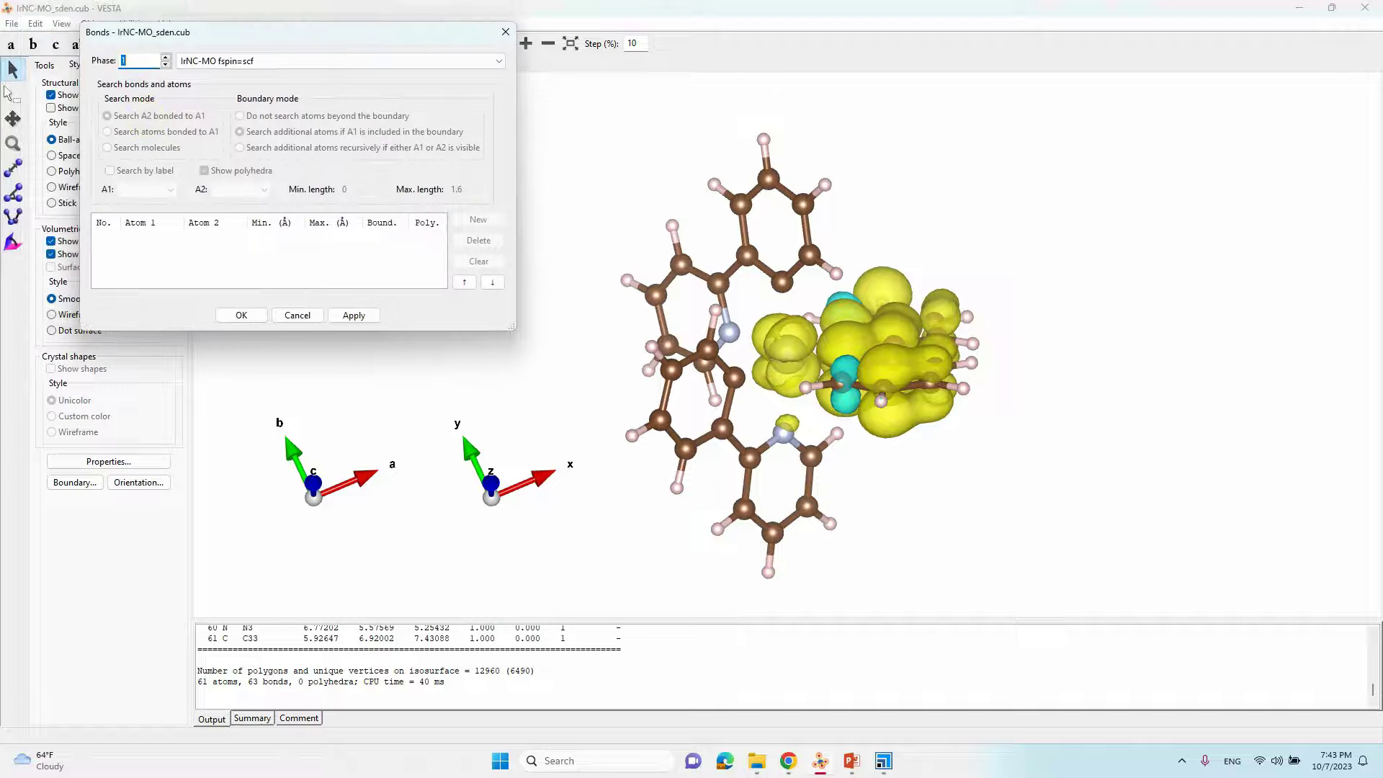
left_click(241, 61)
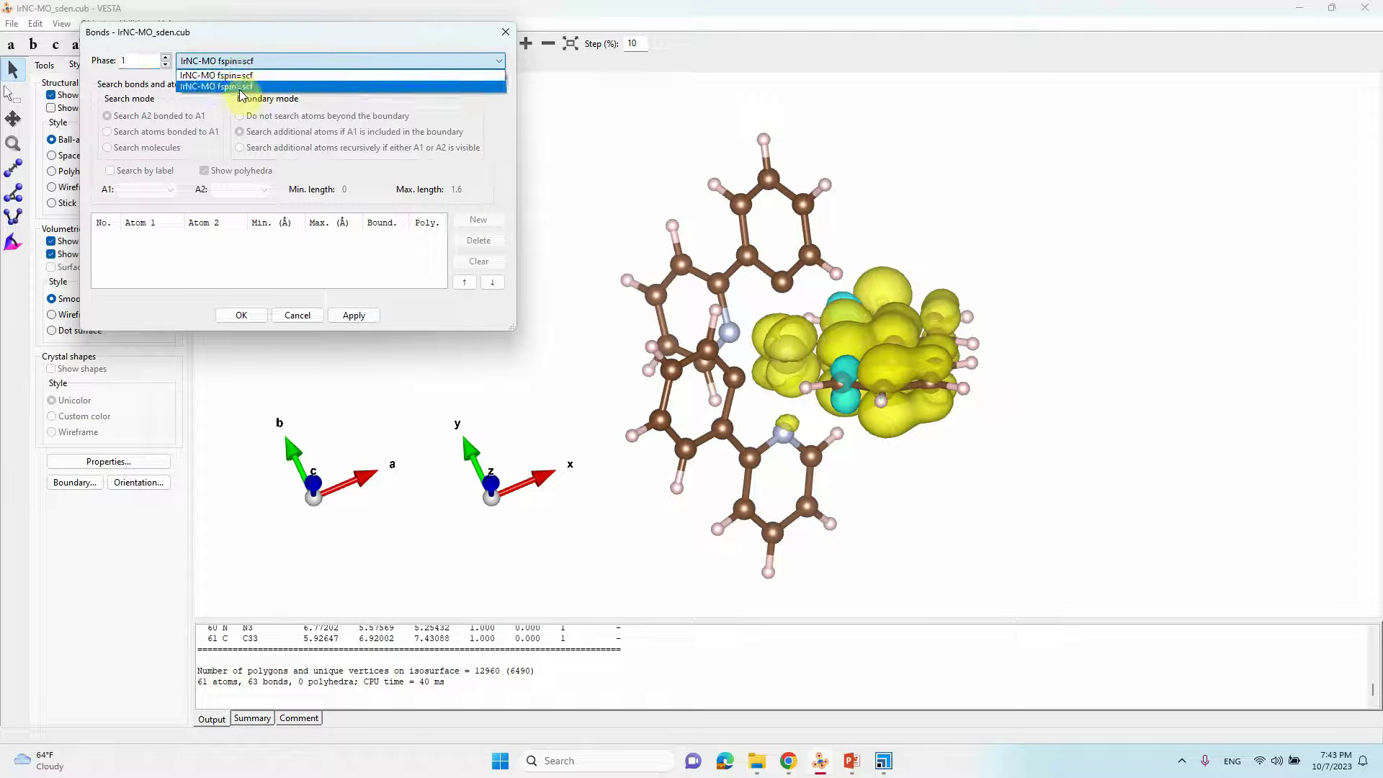
left_click(241, 86)
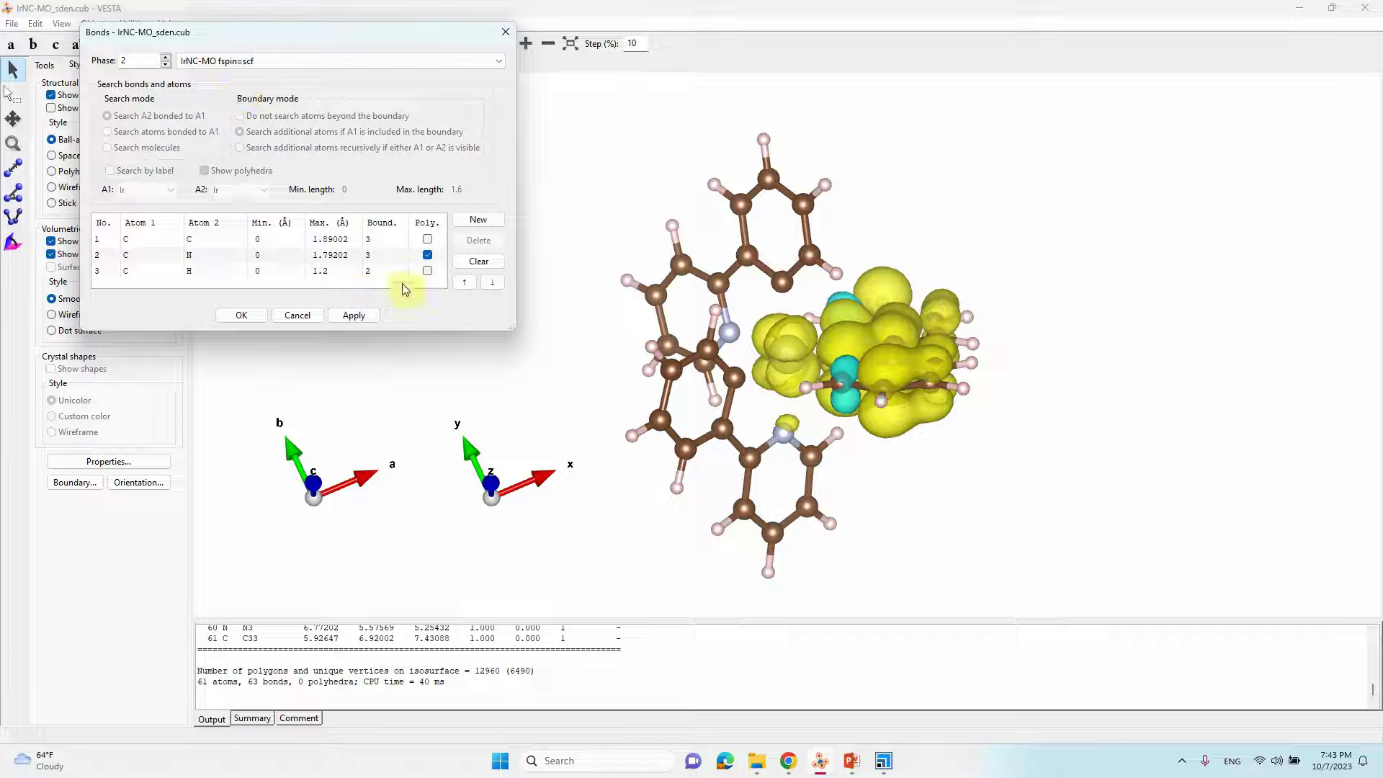
left_click(481, 226)
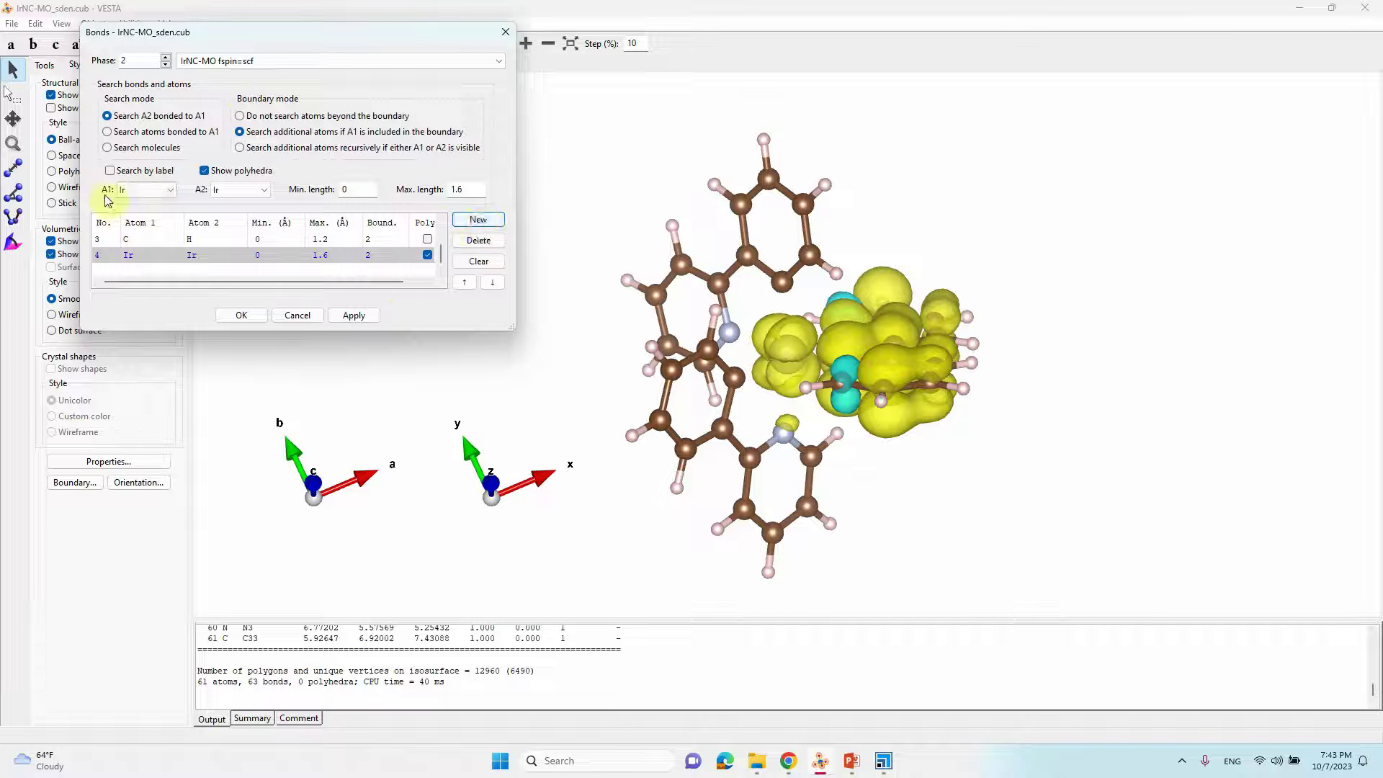
left_click(172, 191)
left_click(144, 204)
left_click(266, 191)
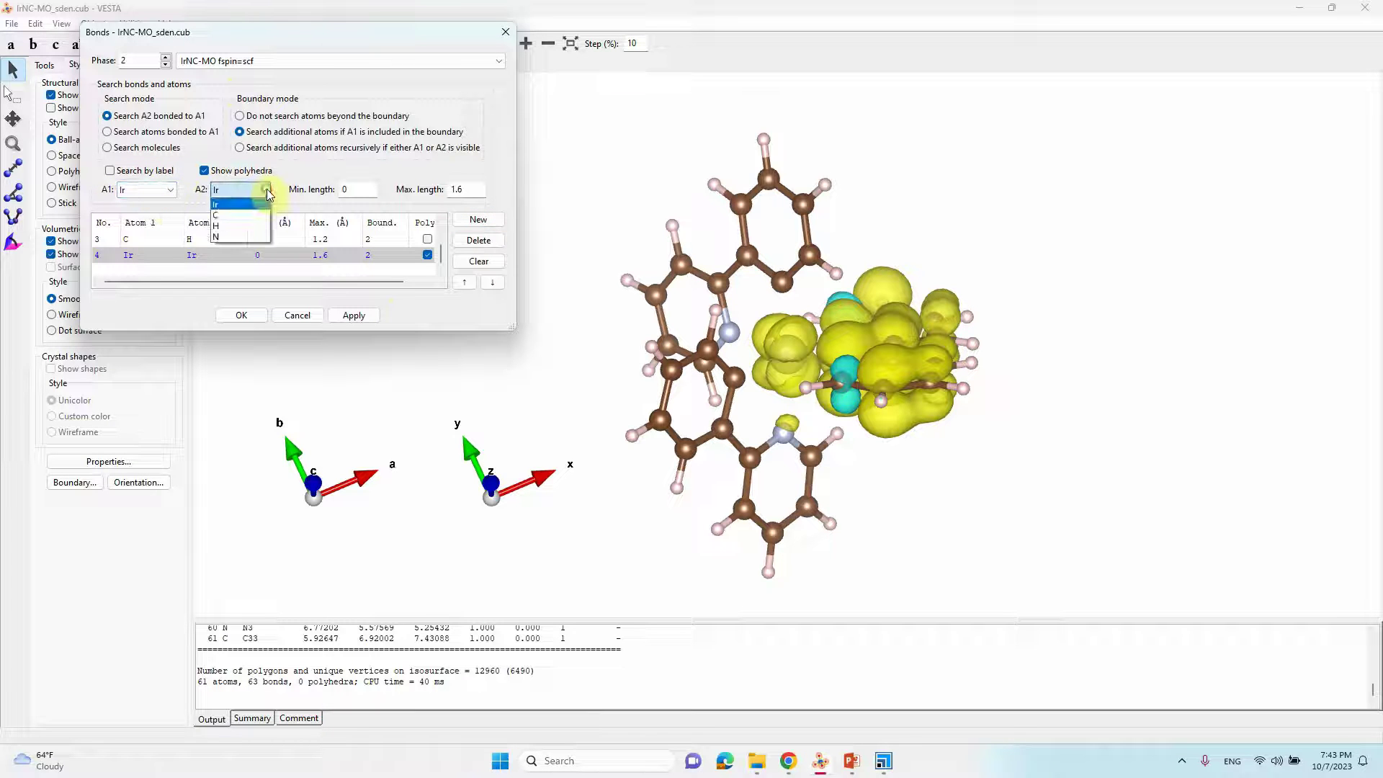
left_click(232, 215)
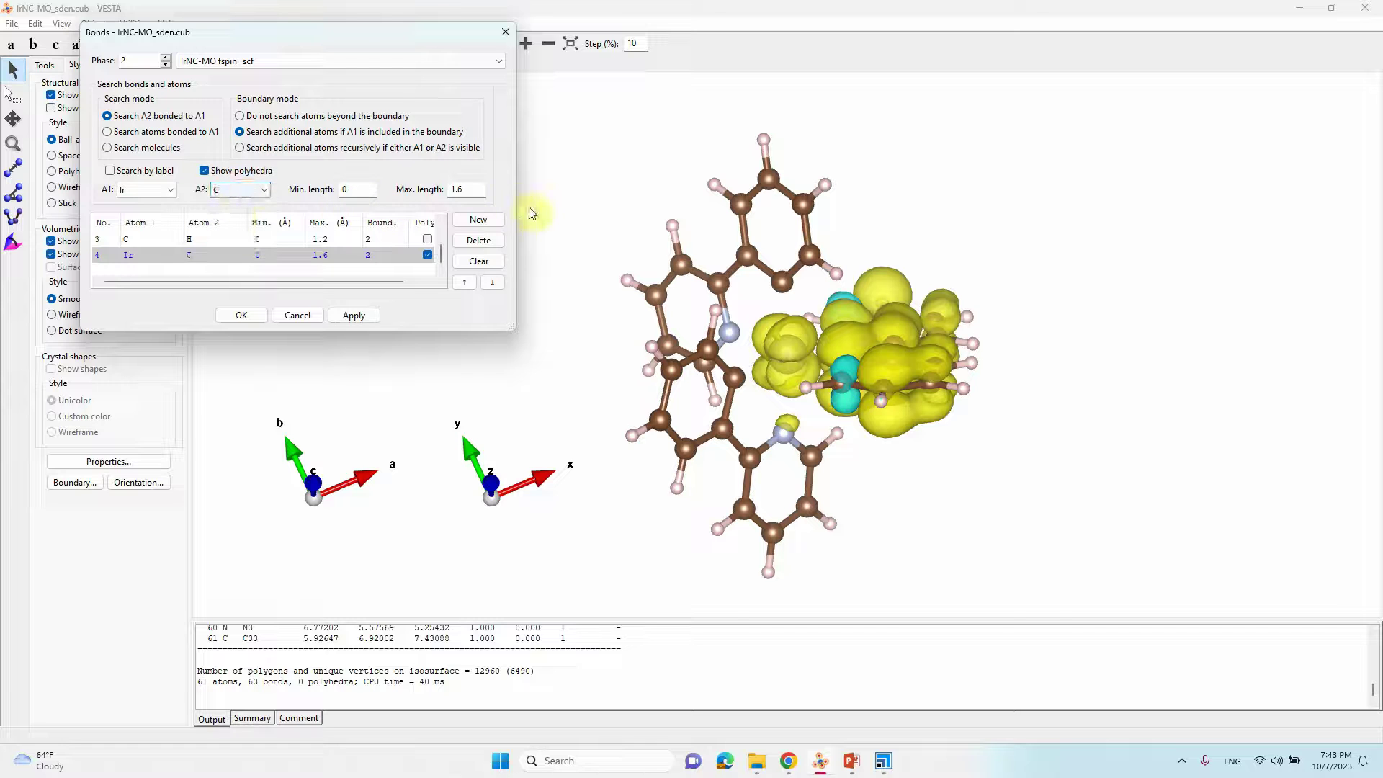
left_click_drag(478, 190, 392, 184)
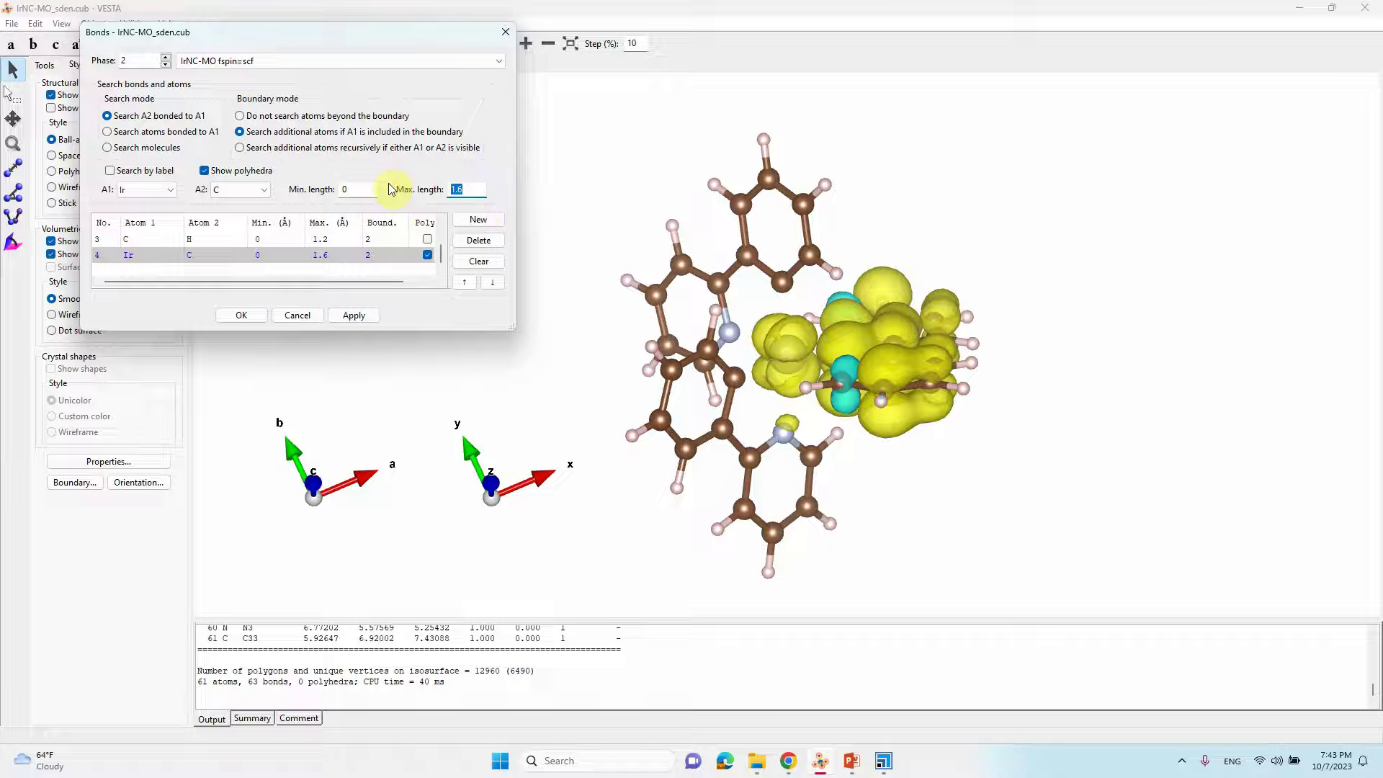
type("2.5")
left_click(357, 317)
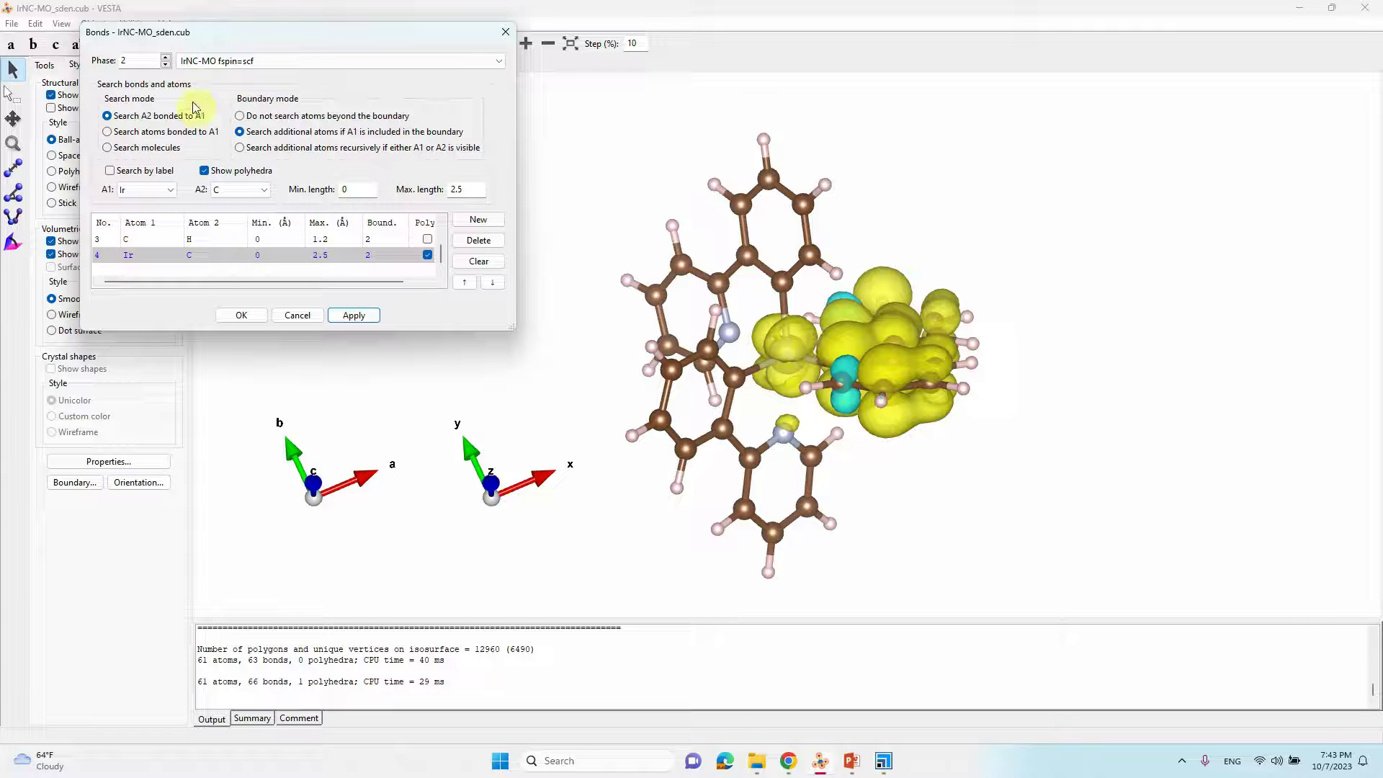
- Add an Ir–N bond with maximum length 2.6 Å and close the bond settings
left_click(484, 222)
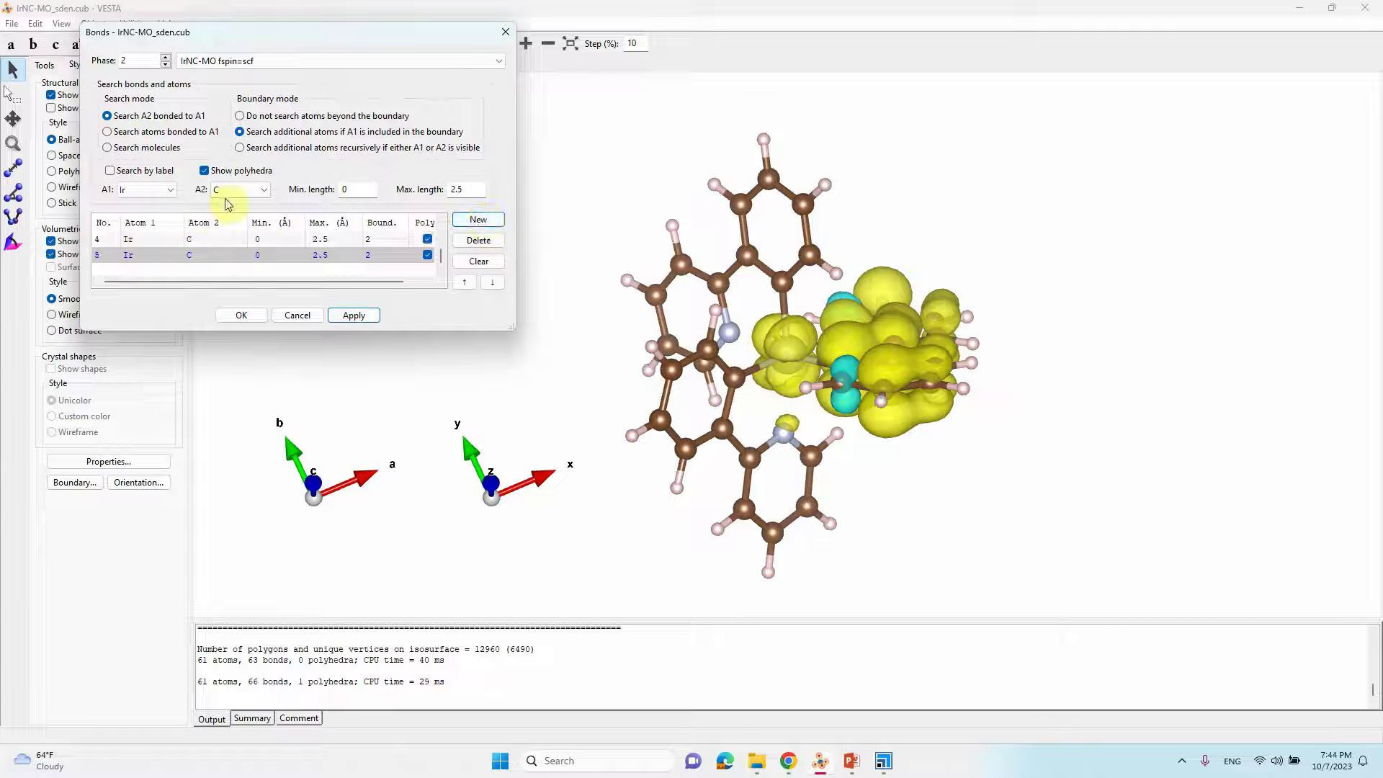
left_click(266, 190)
left_click(240, 237)
left_click(467, 189)
double_click(460, 190)
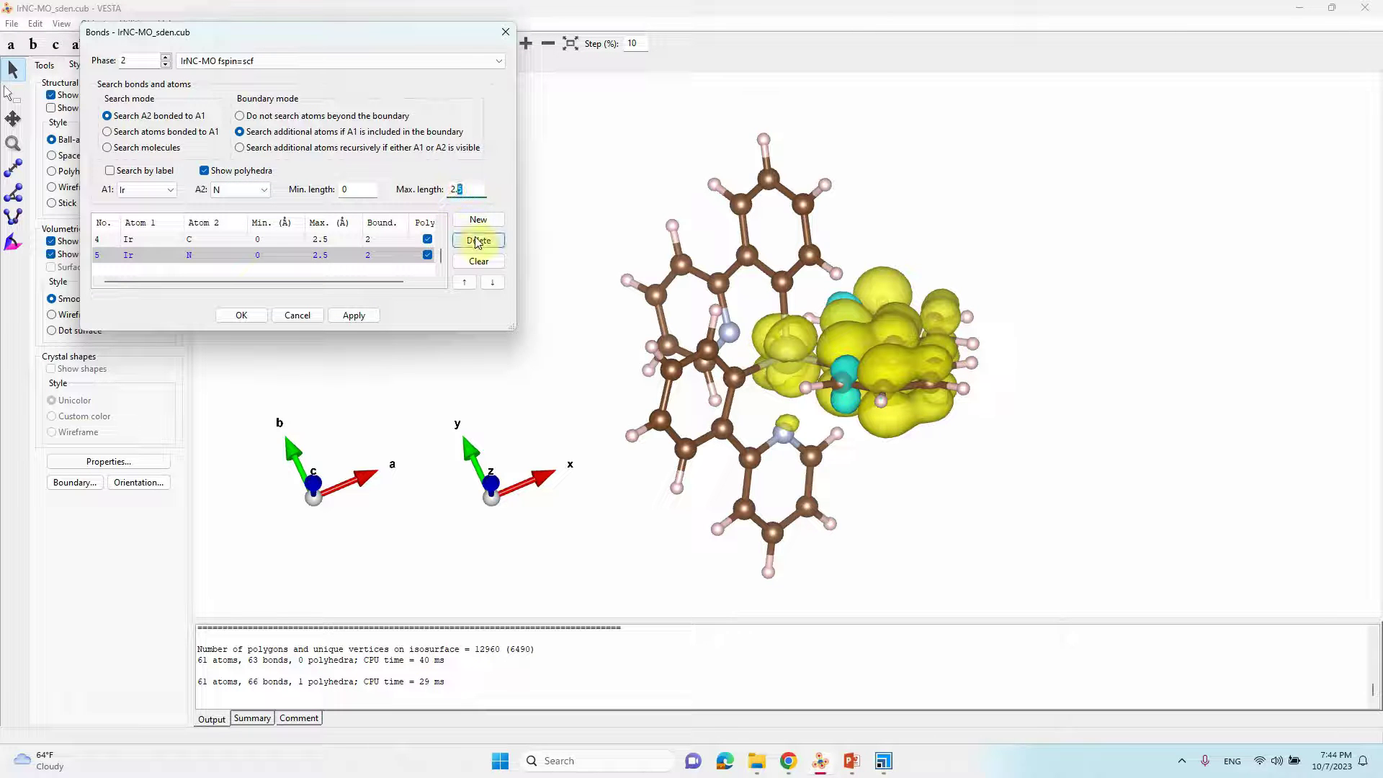
type("2.6")
left_click(354, 315)
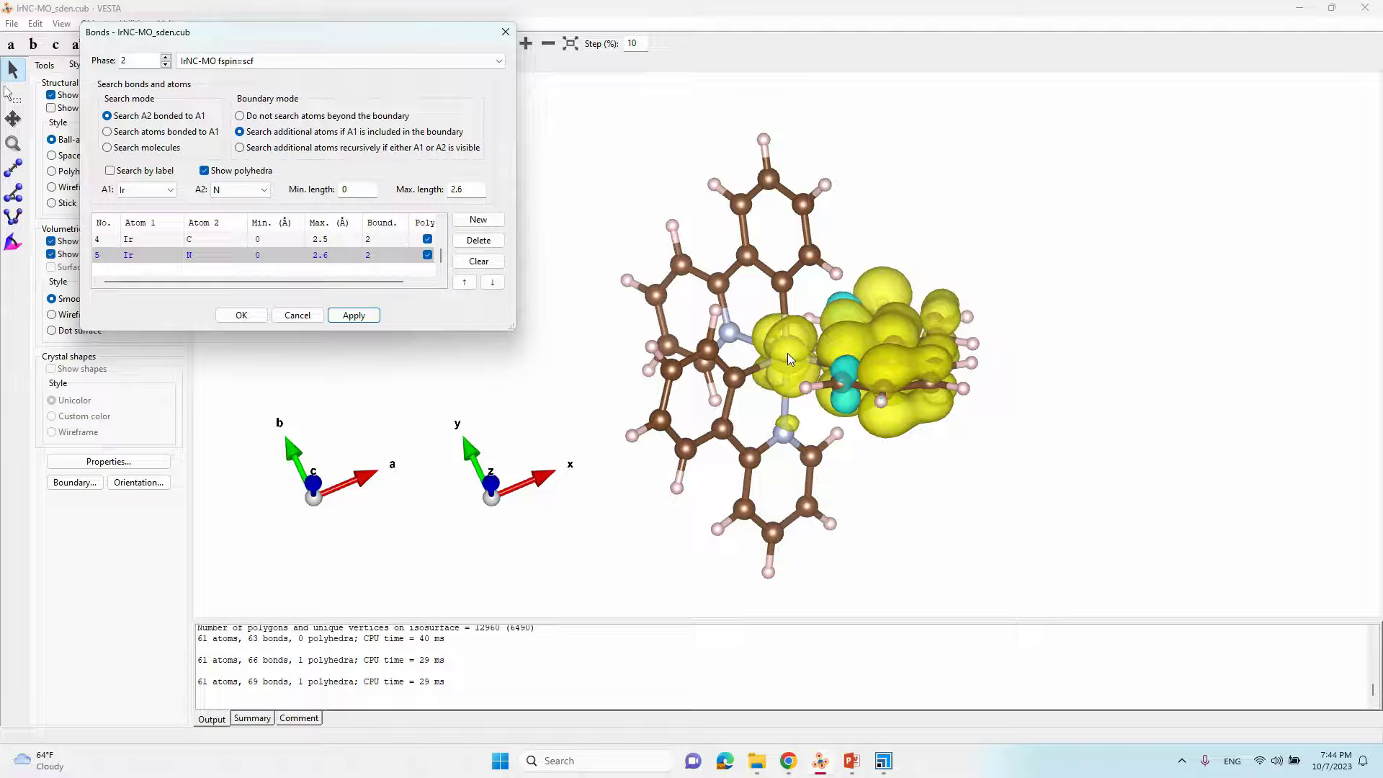
left_click(242, 315)
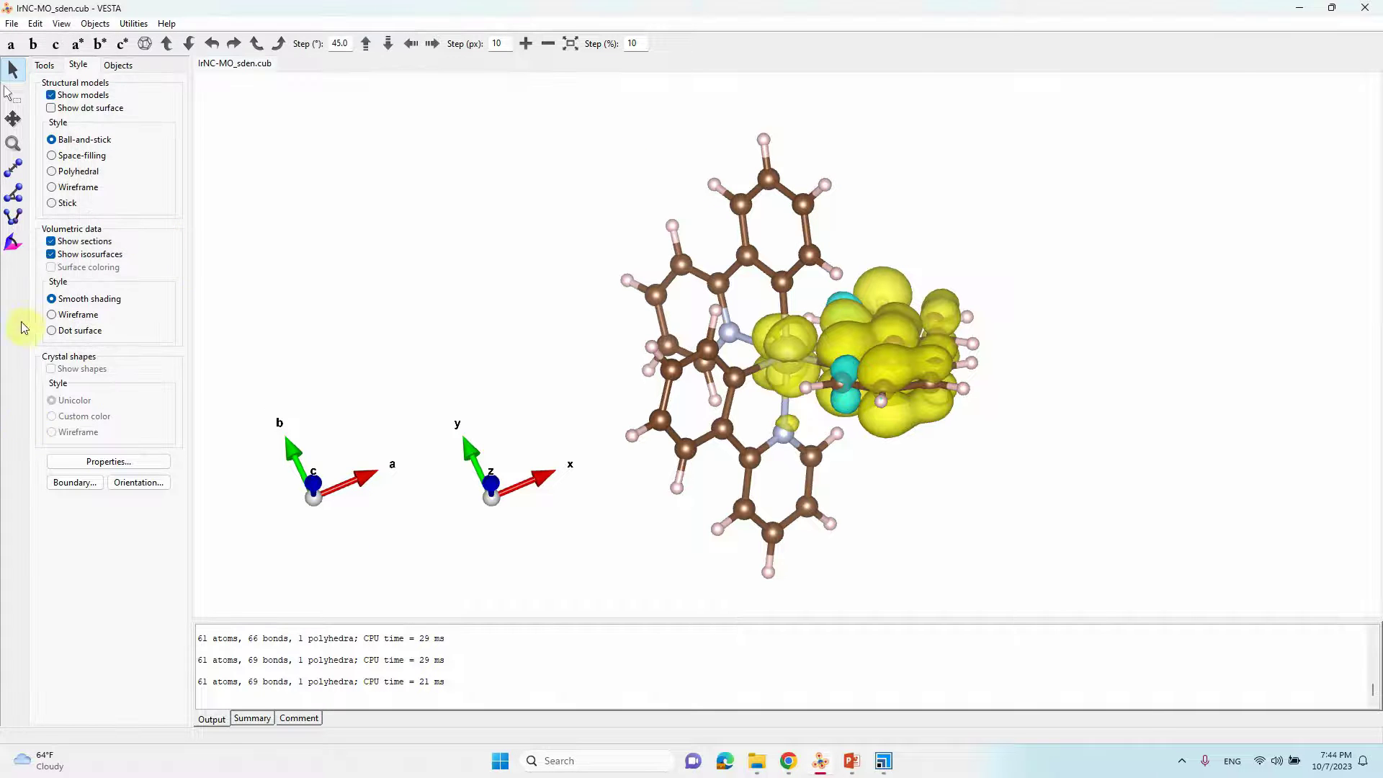
- Measure the N2–Ir1 distance (2.21511 Å) with the Distance tool, then clear the selection
left_click(13, 170)
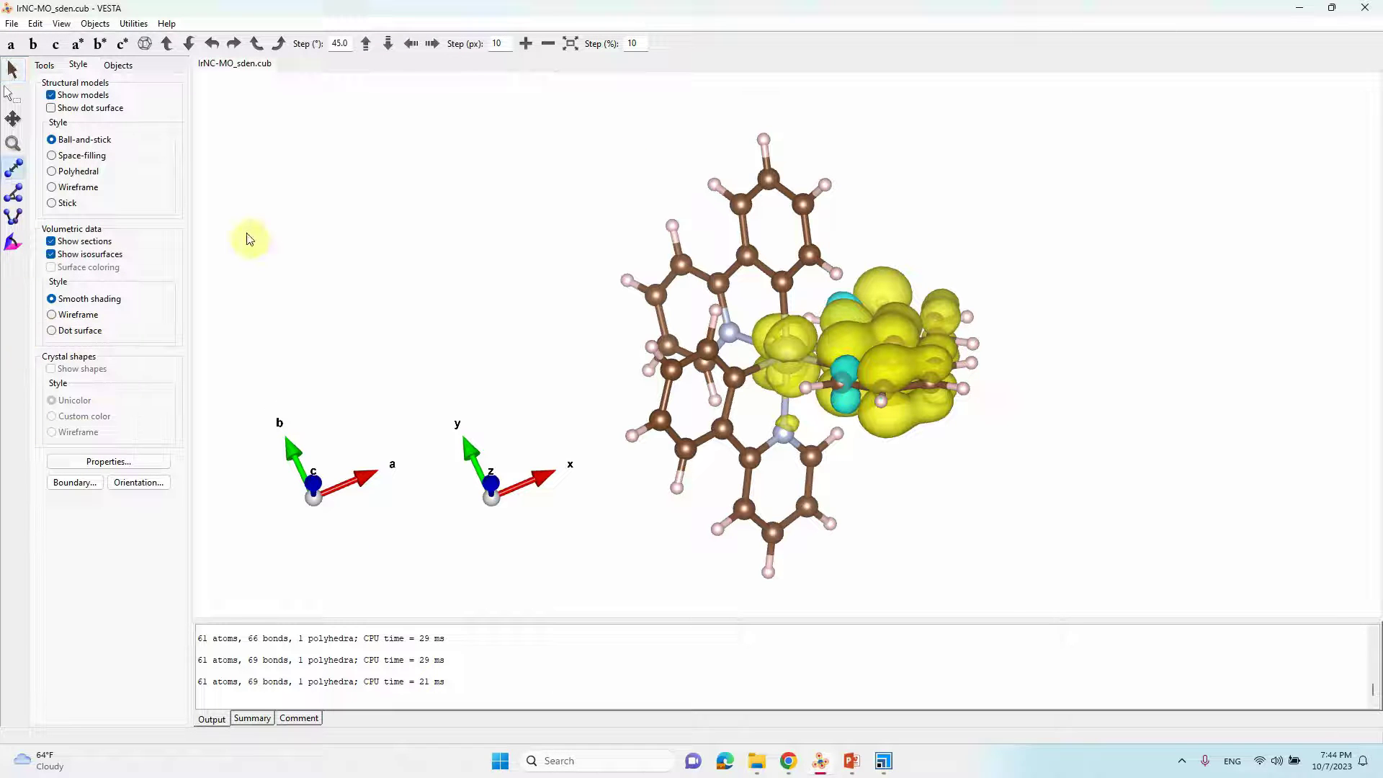
left_click(732, 337)
left_click(795, 358)
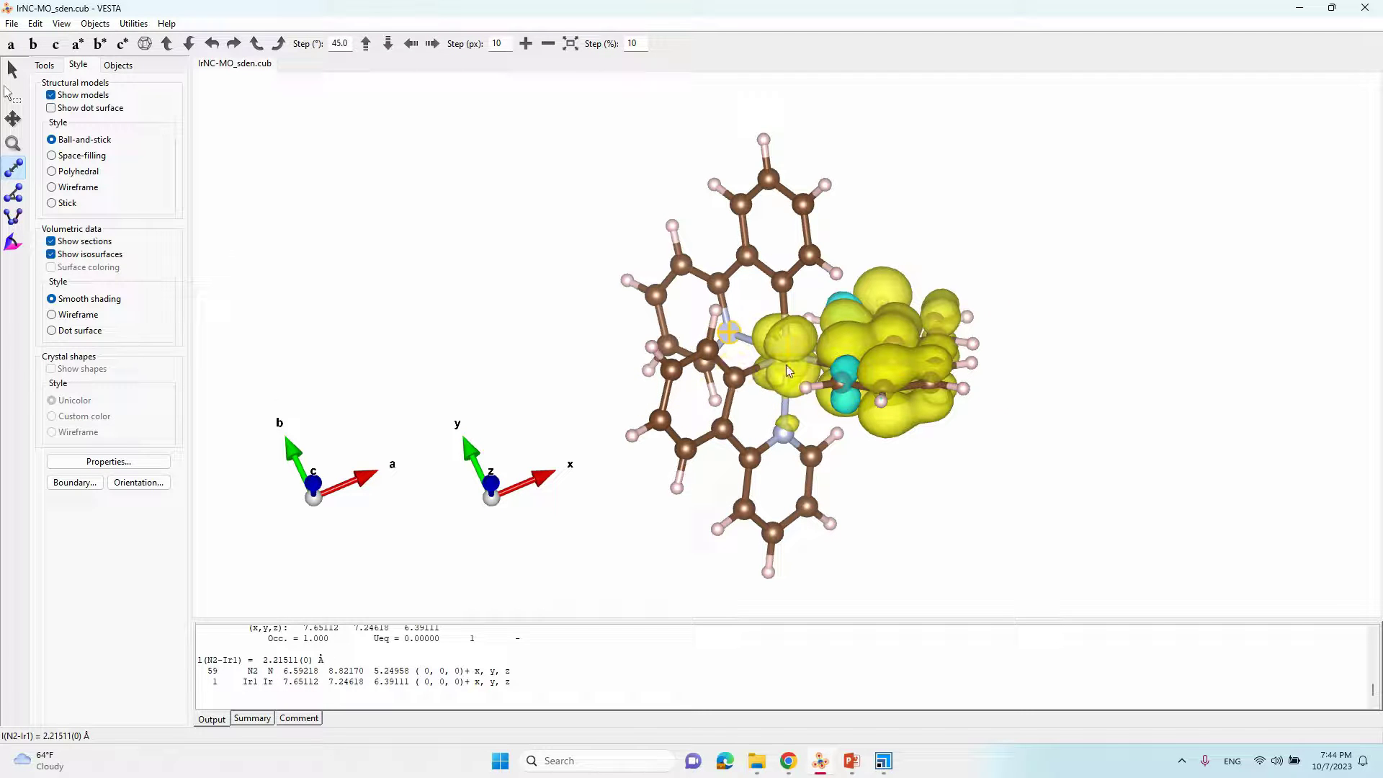
left_click(631, 568)
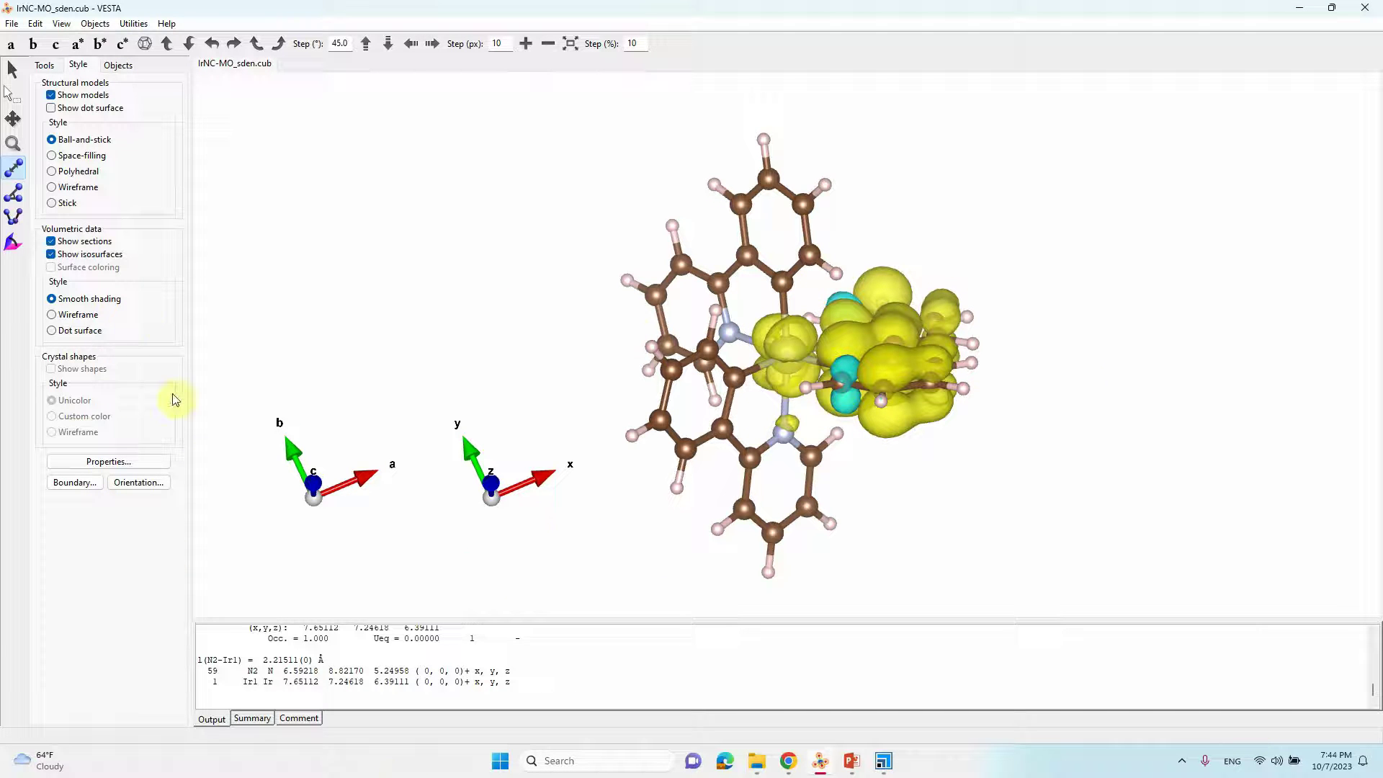
- Set isosurface 1's level to 0.003 in Properties > Isosurfaces and close the dialog
left_click(119, 463)
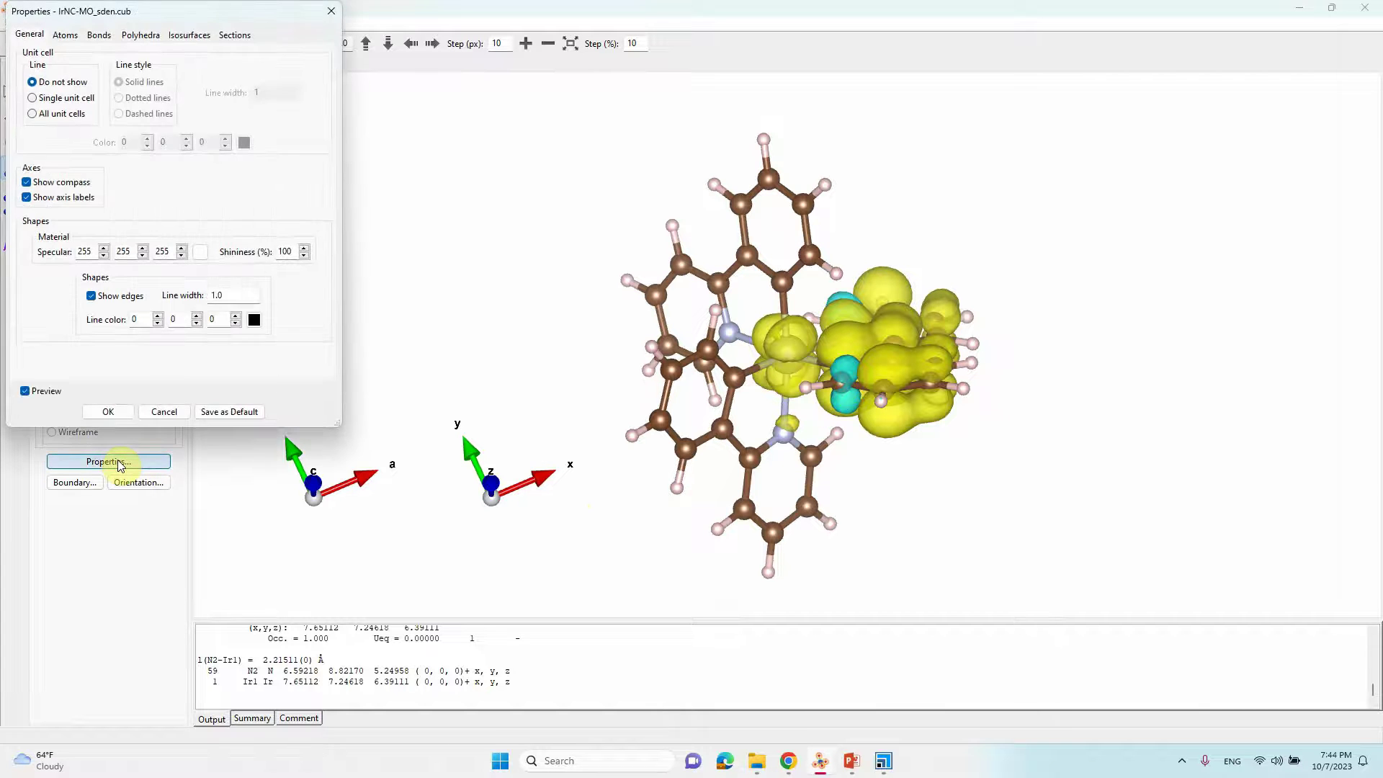
left_click(188, 40)
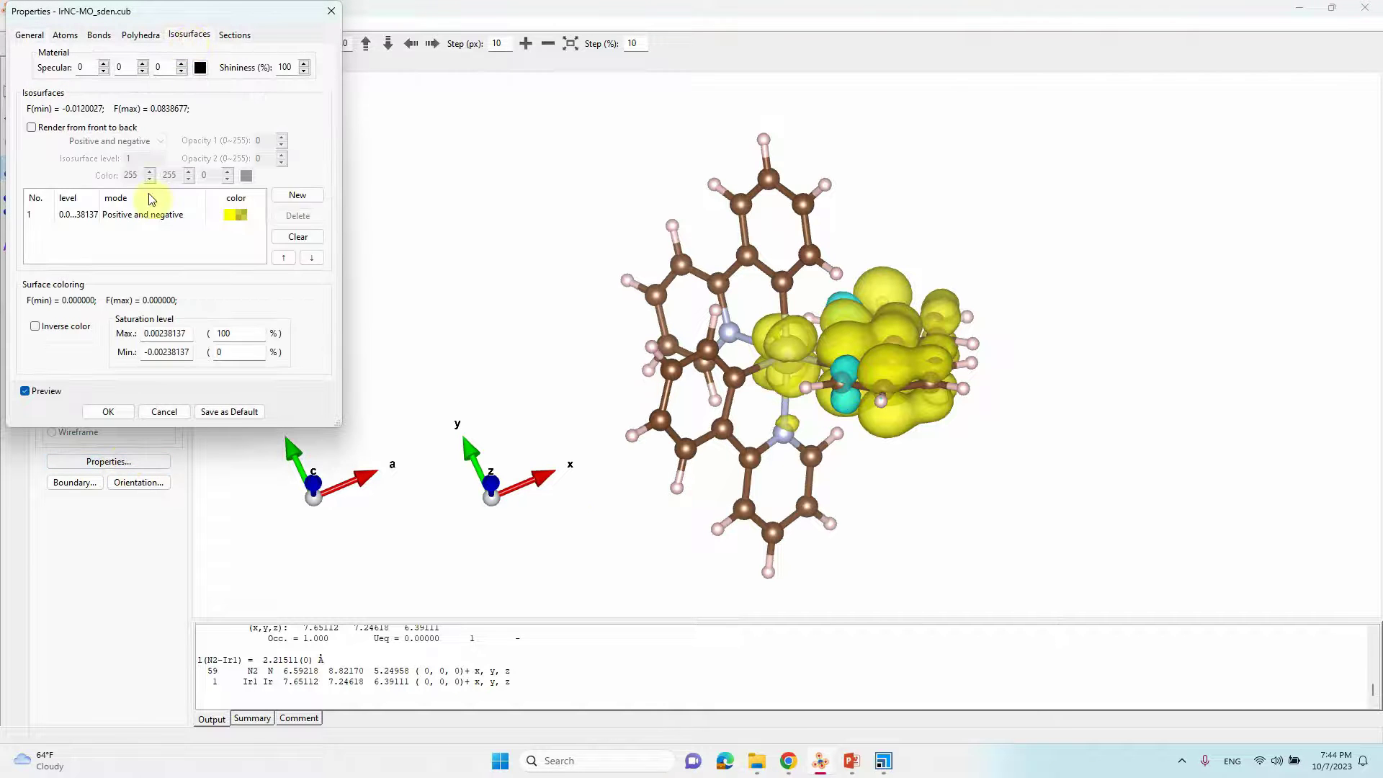
left_click(148, 217)
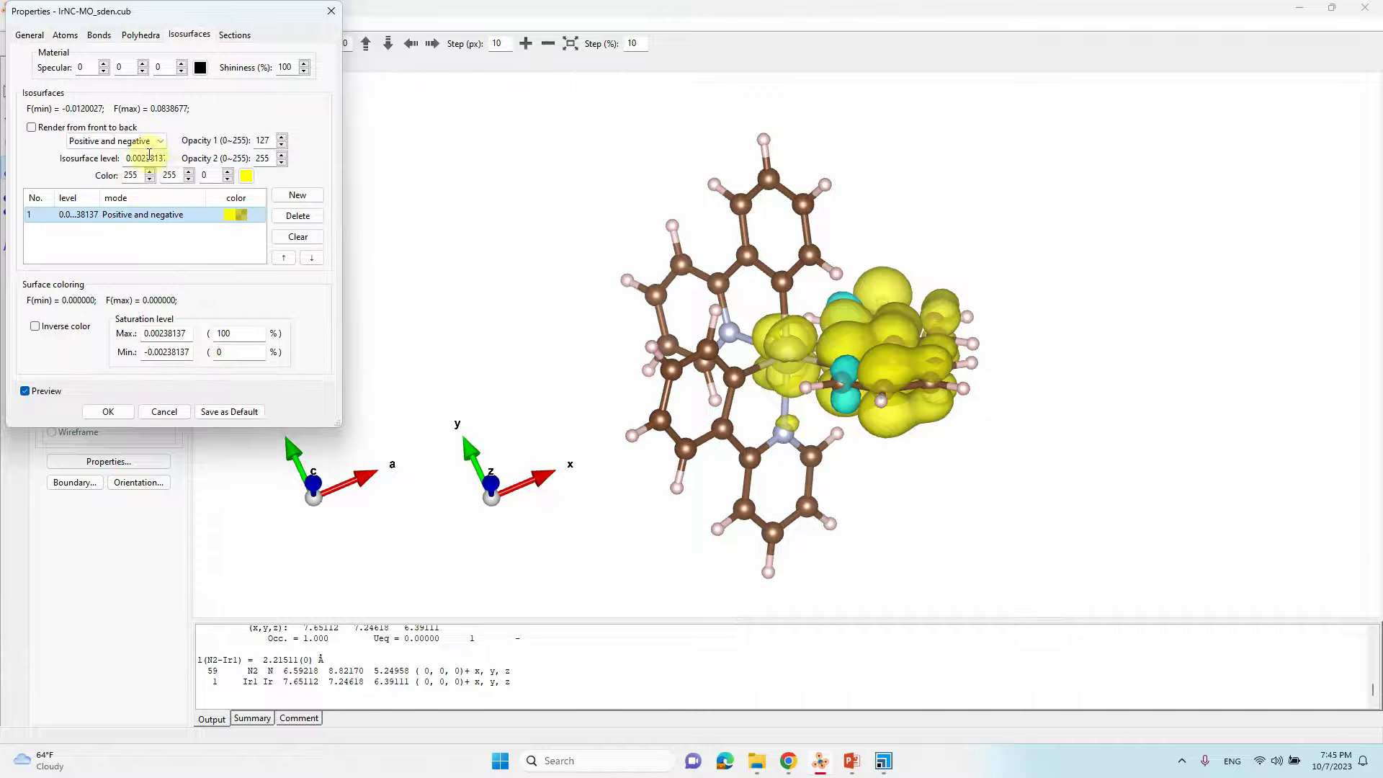
left_click_drag(142, 156, 193, 163)
type("3")
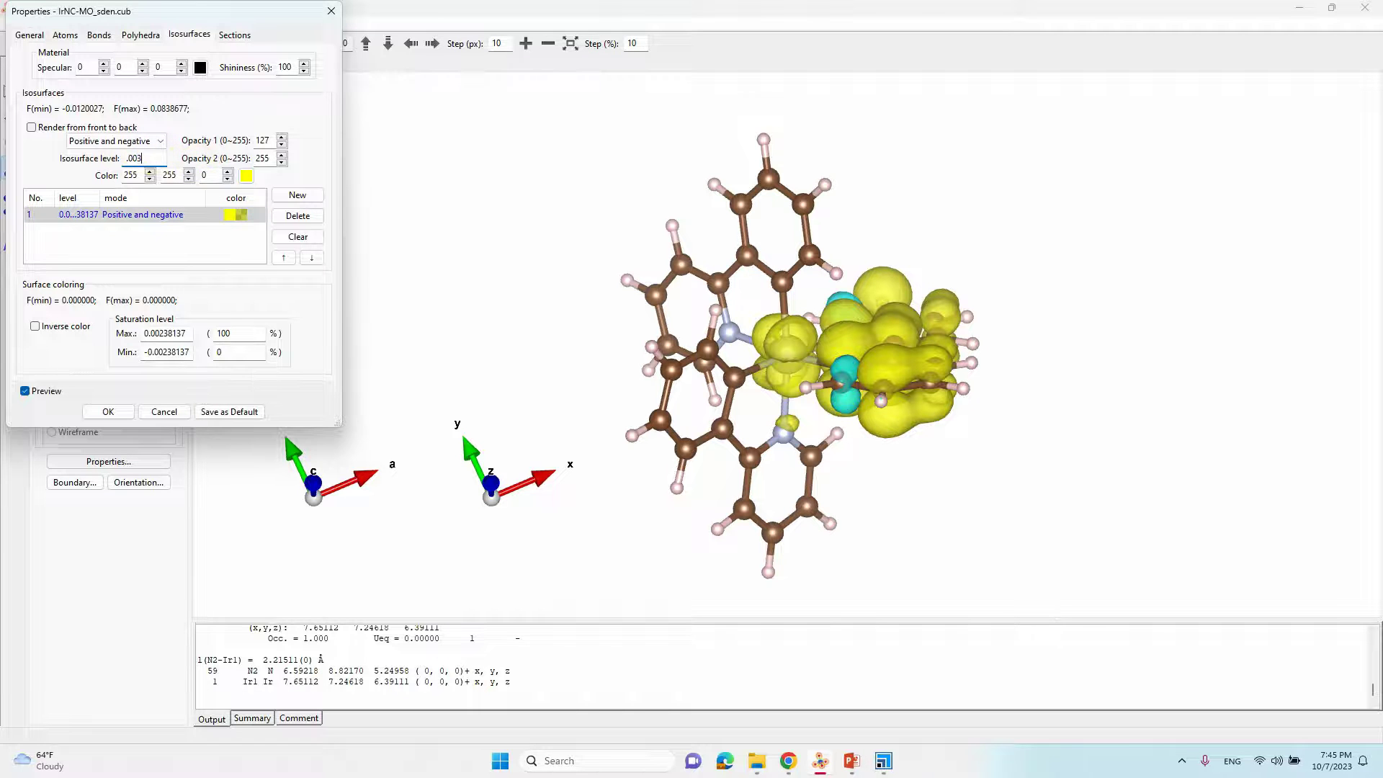
left_click(134, 175)
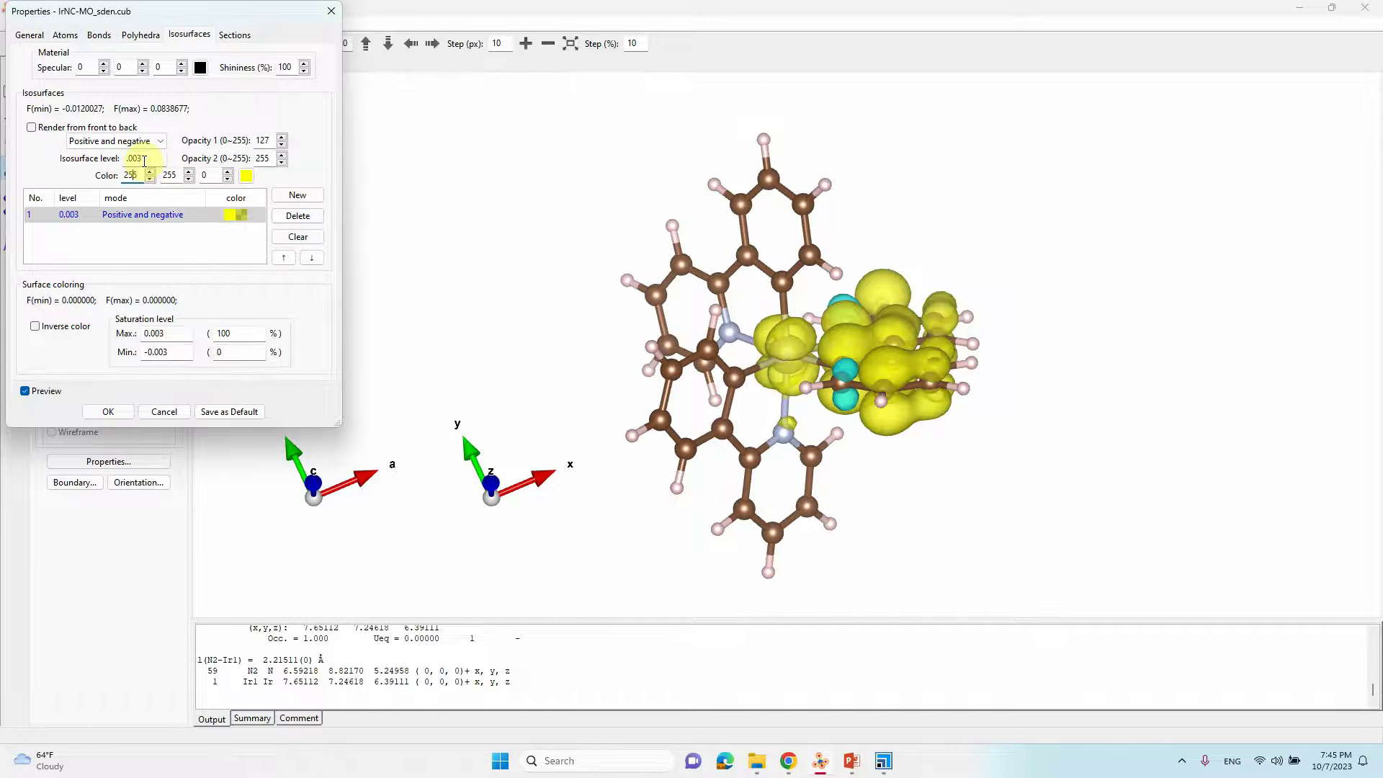
left_click(108, 409)
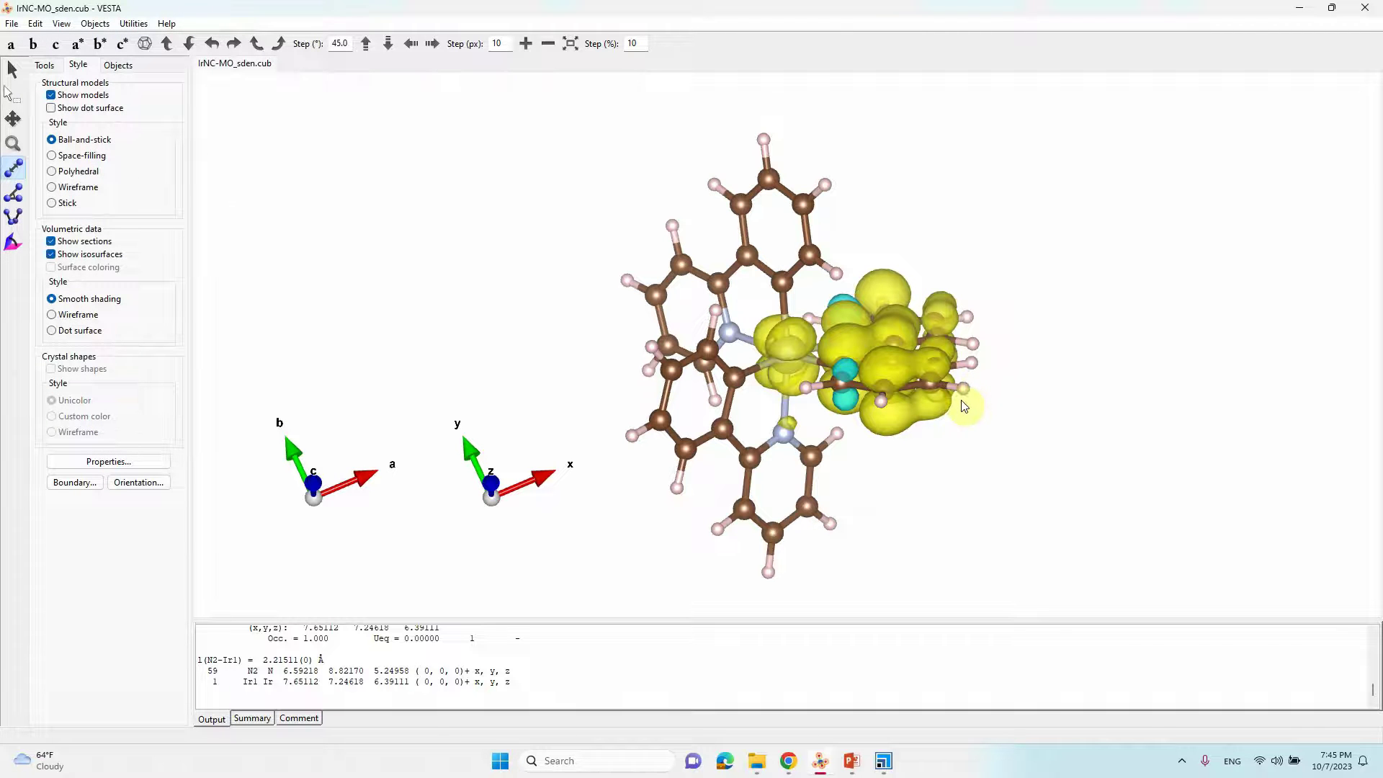
- In Properties > Atoms, set the iridium atom radius to 1.5
left_click(92, 468)
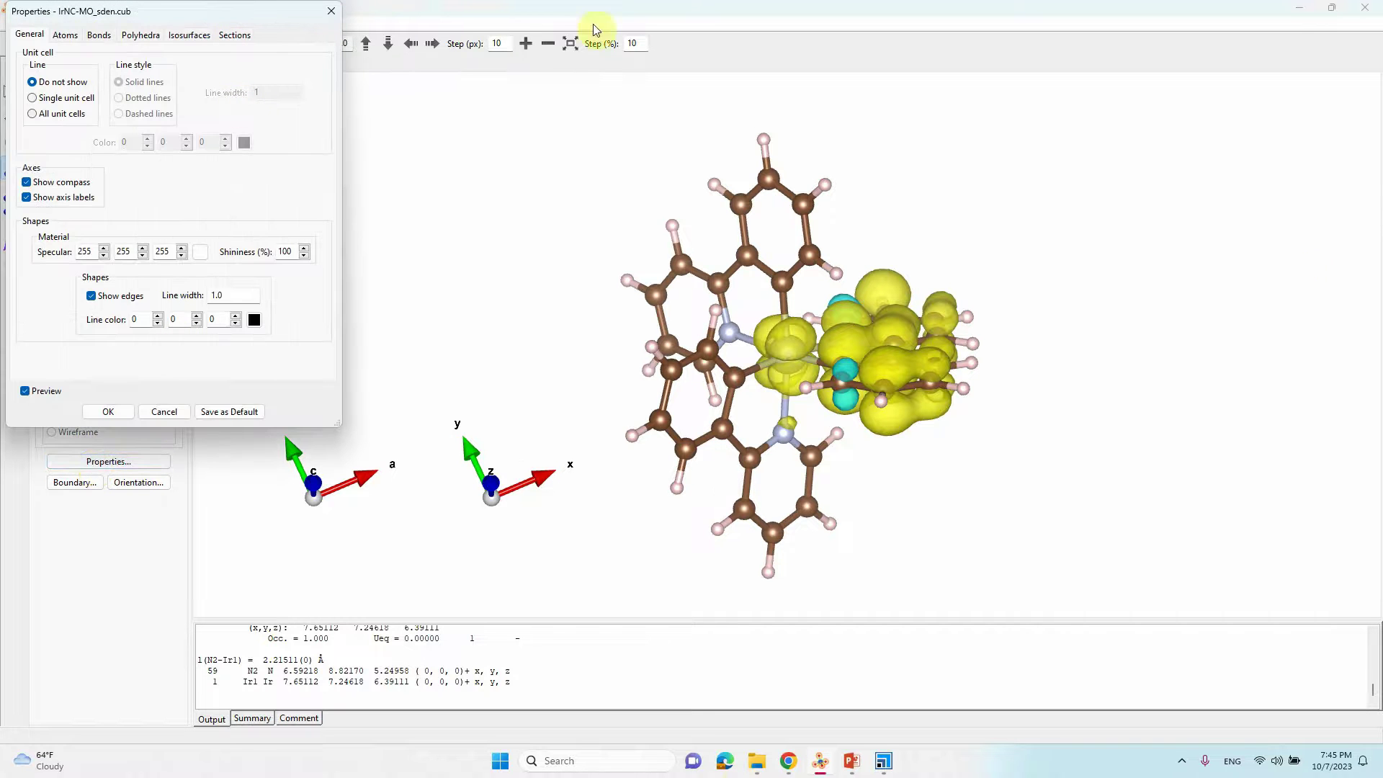
left_click(66, 36)
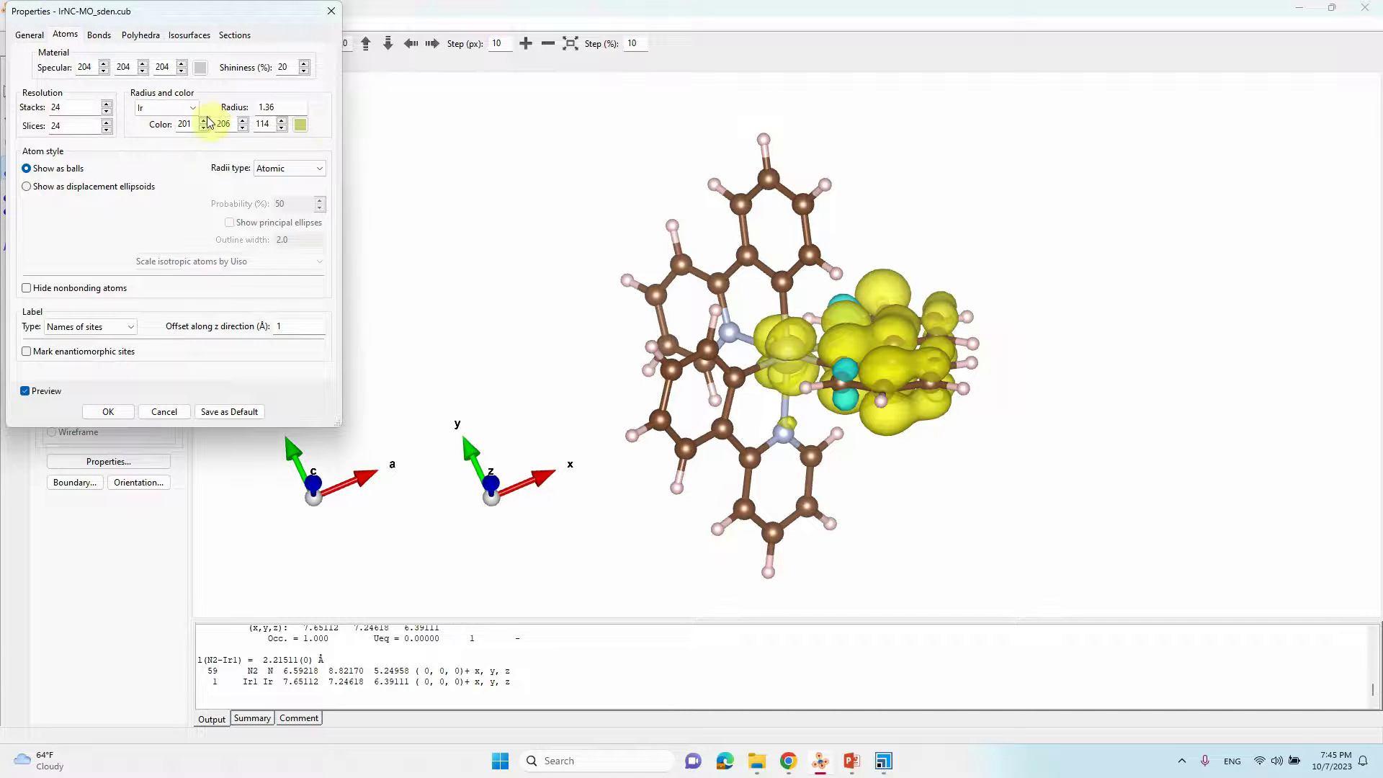
left_click(283, 108)
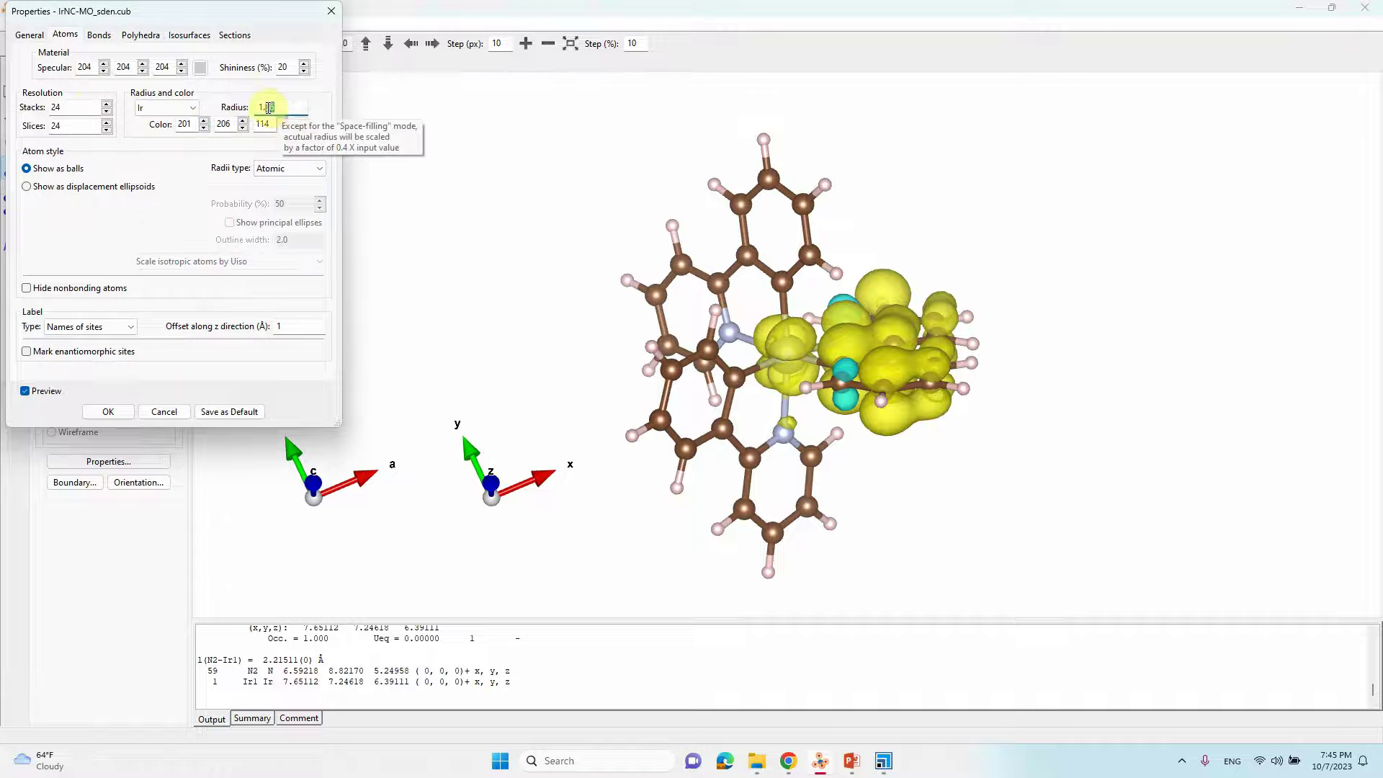
type("5")
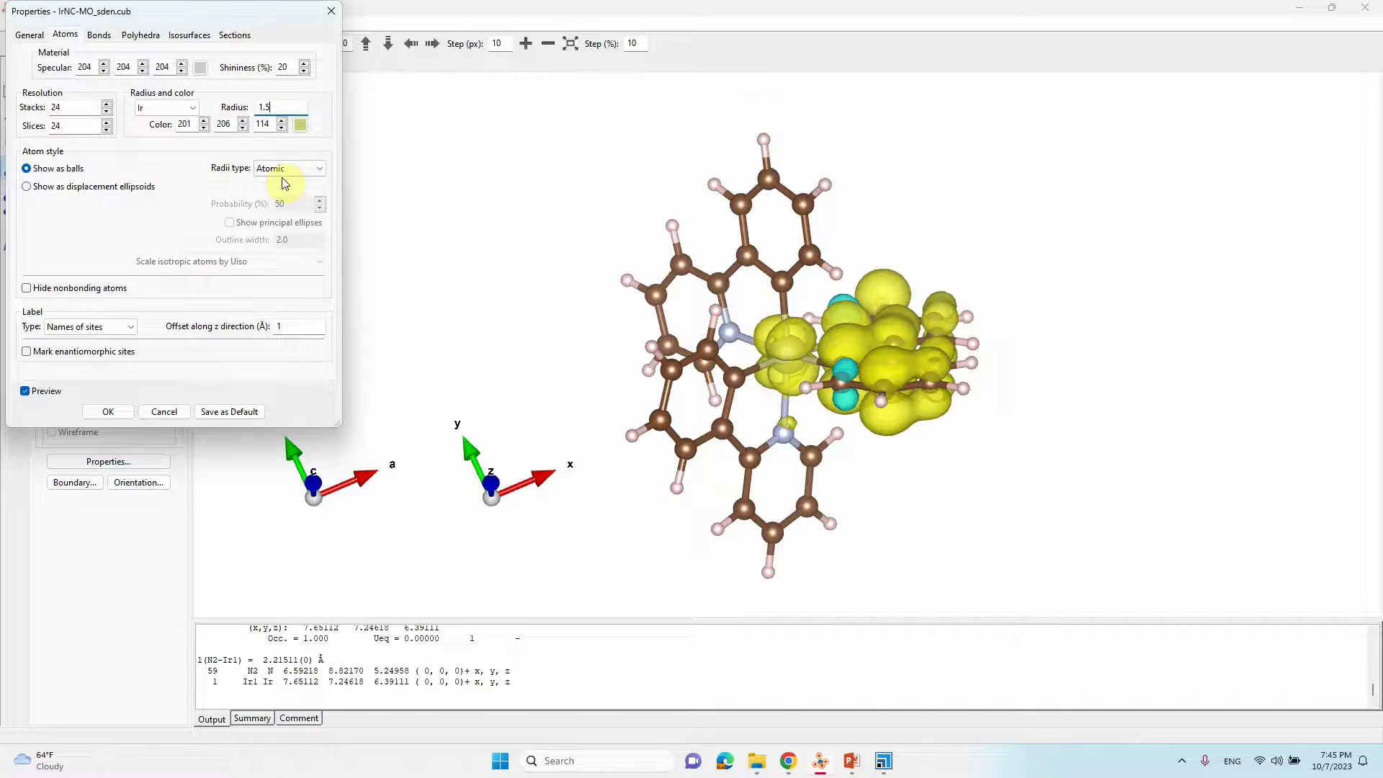
left_click(192, 108)
left_click(264, 106)
- Colour iridium dark blue with RGB 24, 85, 135
double_click(185, 124)
type("24")
left_click(242, 128)
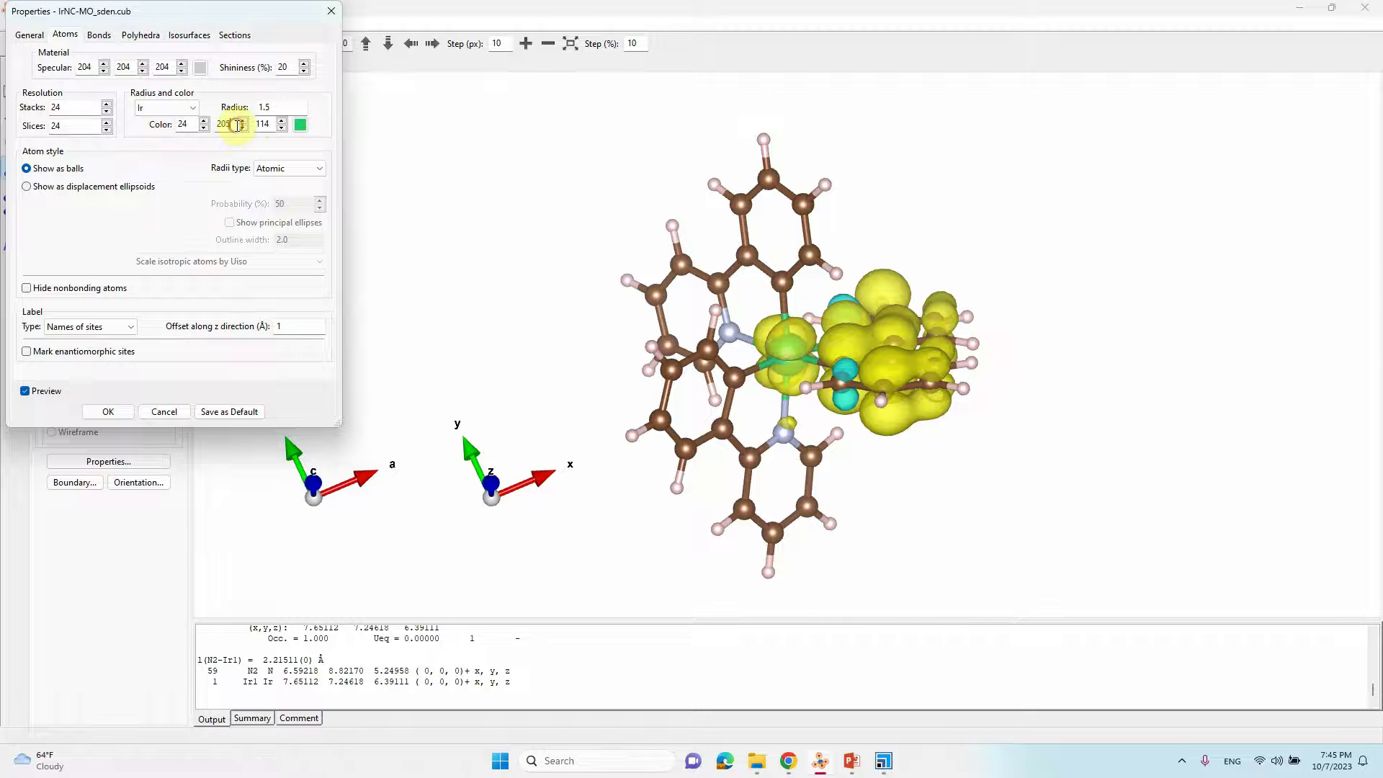
left_click_drag(237, 126, 208, 122)
type("85")
left_click_drag(269, 124, 243, 124)
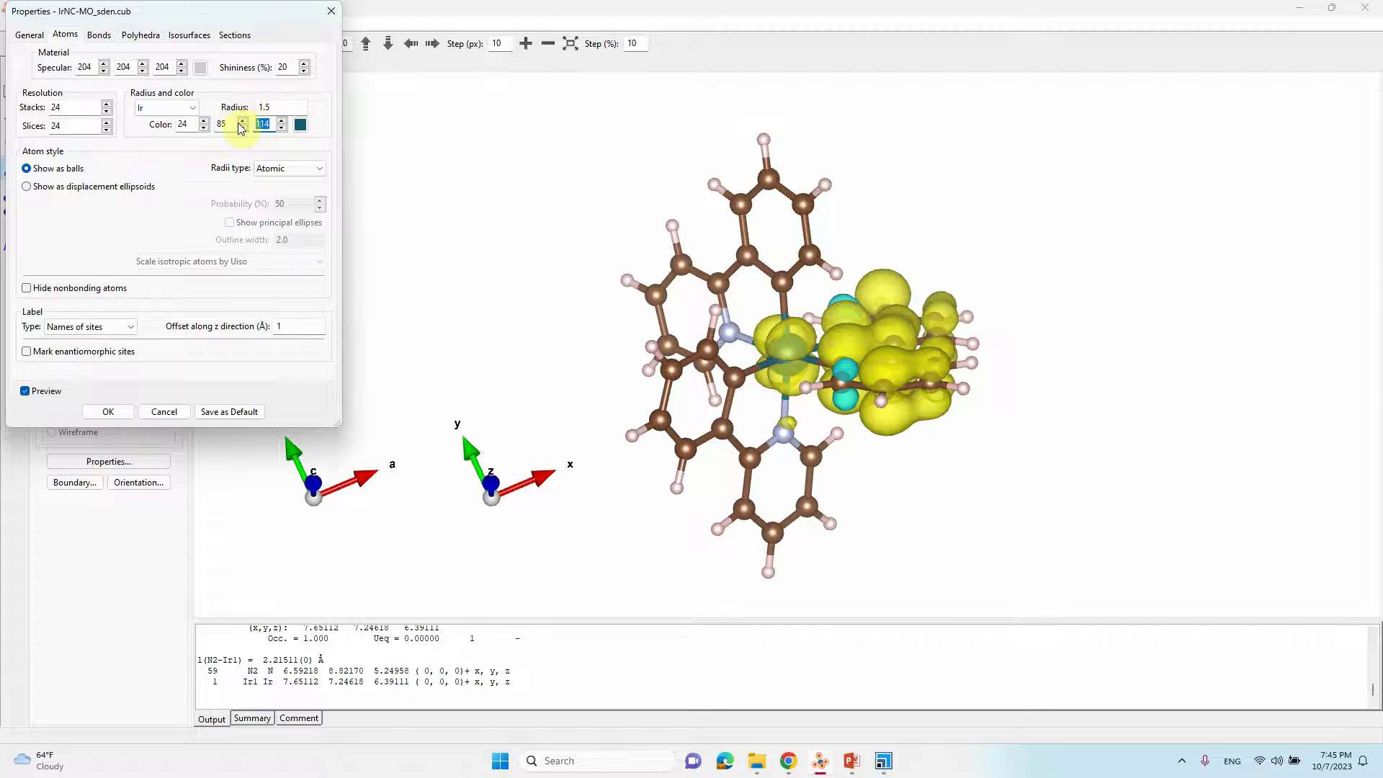
type("1")
- Give carbon atoms radius 1 and grey colour 130, 130, 130
left_click(192, 110)
left_click(170, 124)
double_click(288, 106)
type("1")
double_click(187, 123)
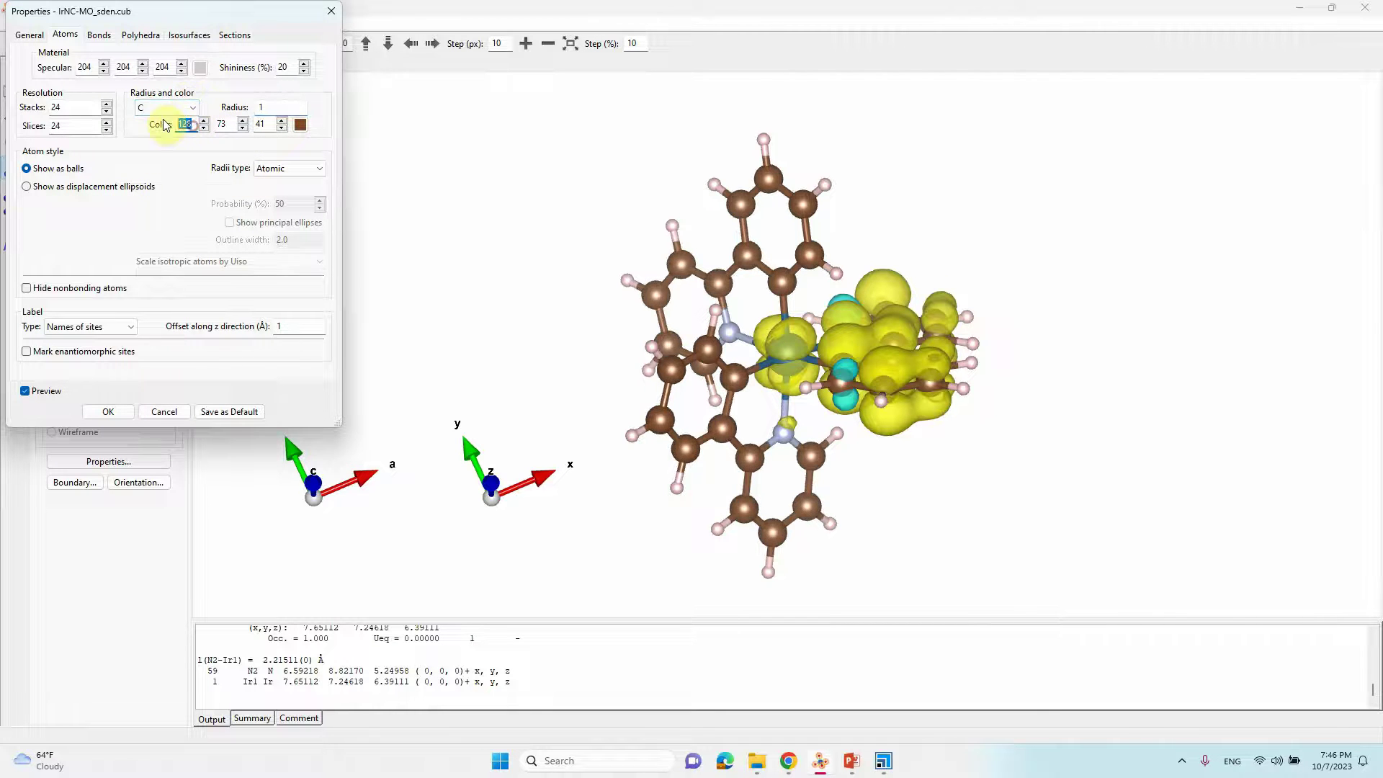
type("130")
double_click(225, 124)
type("130")
double_click(260, 124)
type("13")
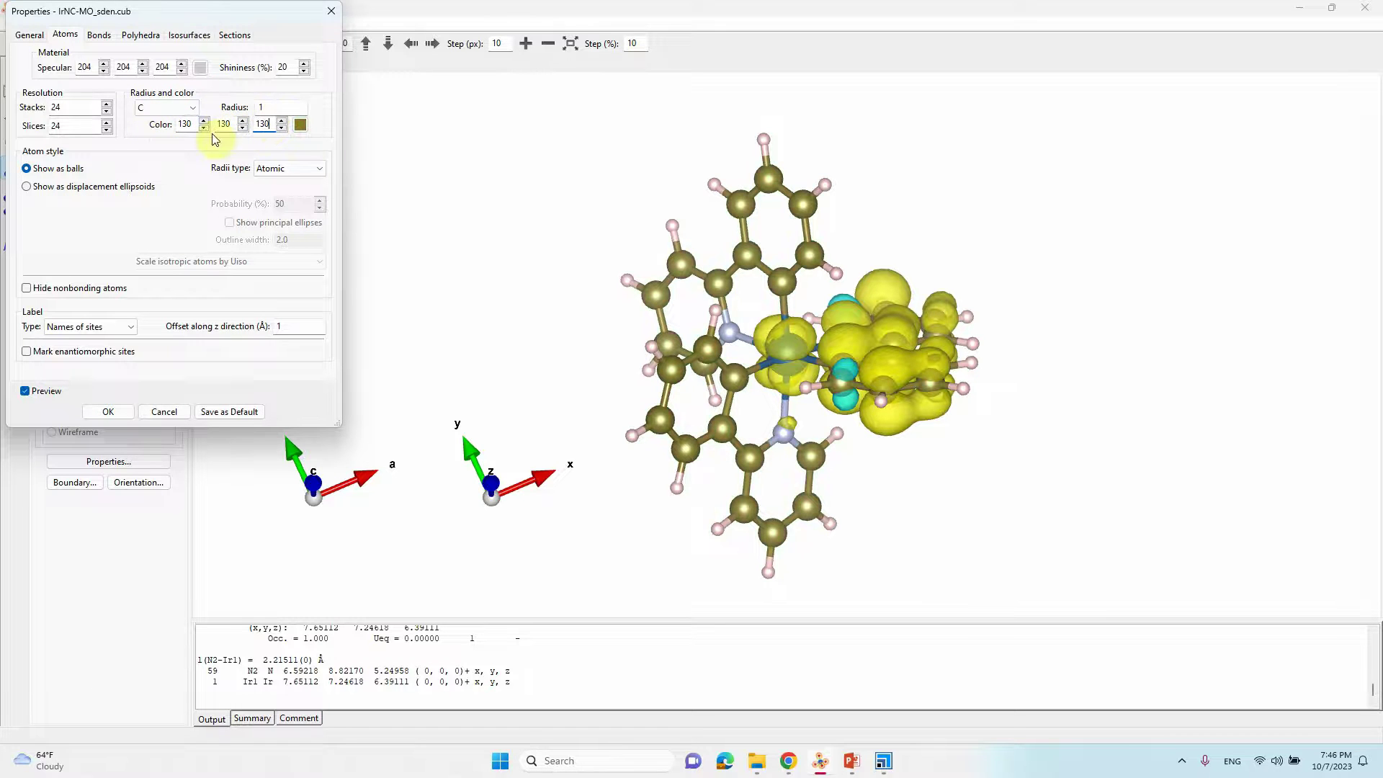
left_click(225, 124)
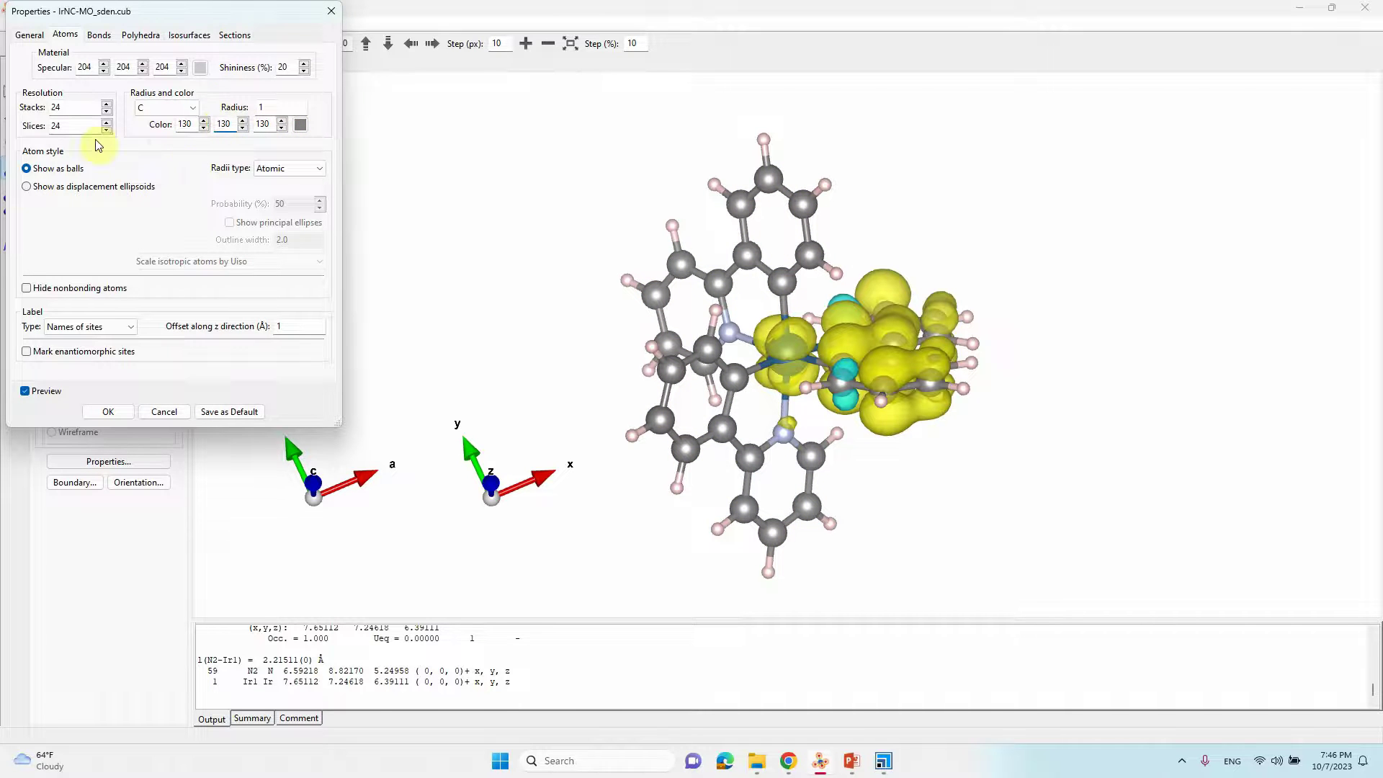
- Give hydrogen atoms radius 0.8 and colour them white
left_click(166, 107)
left_click(158, 141)
double_click(266, 107)
type("0.8")
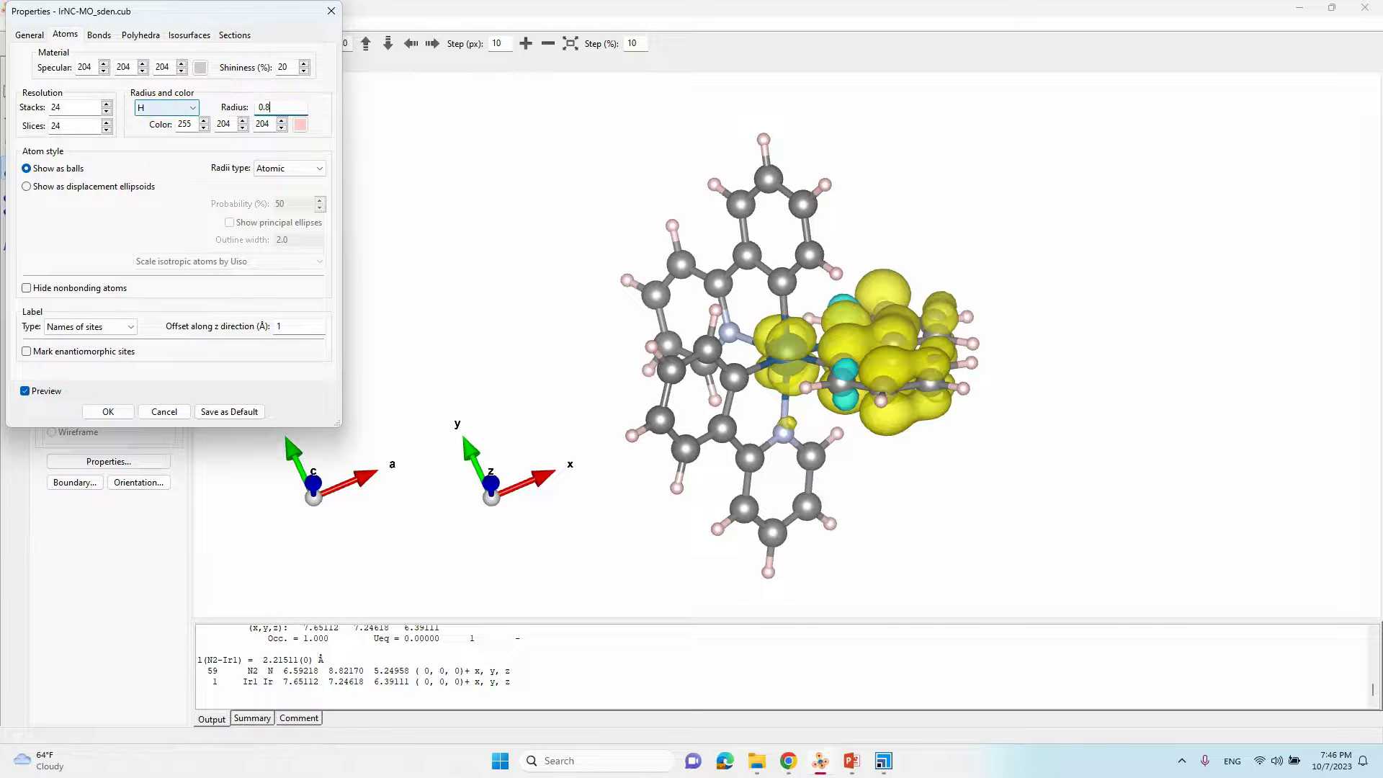
left_click(299, 124)
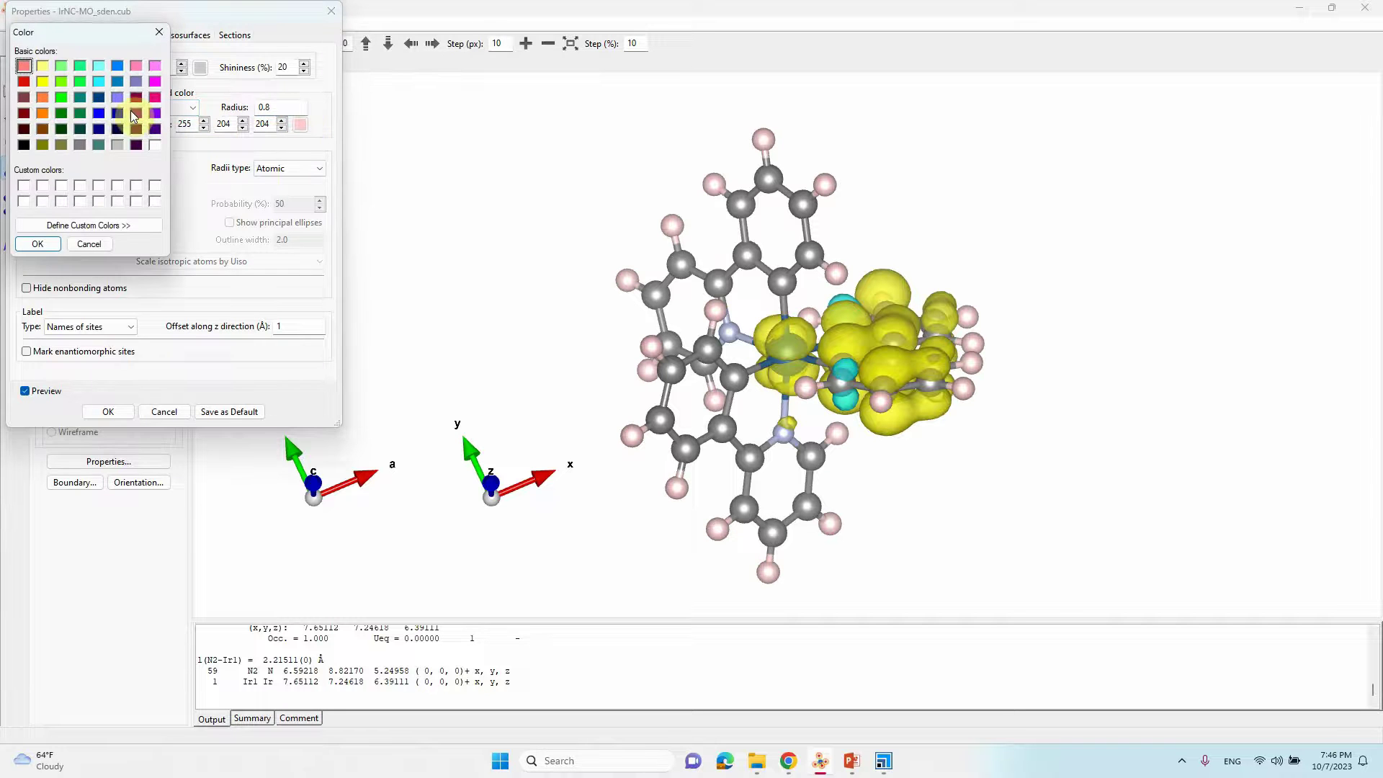
left_click(155, 144)
left_click(48, 246)
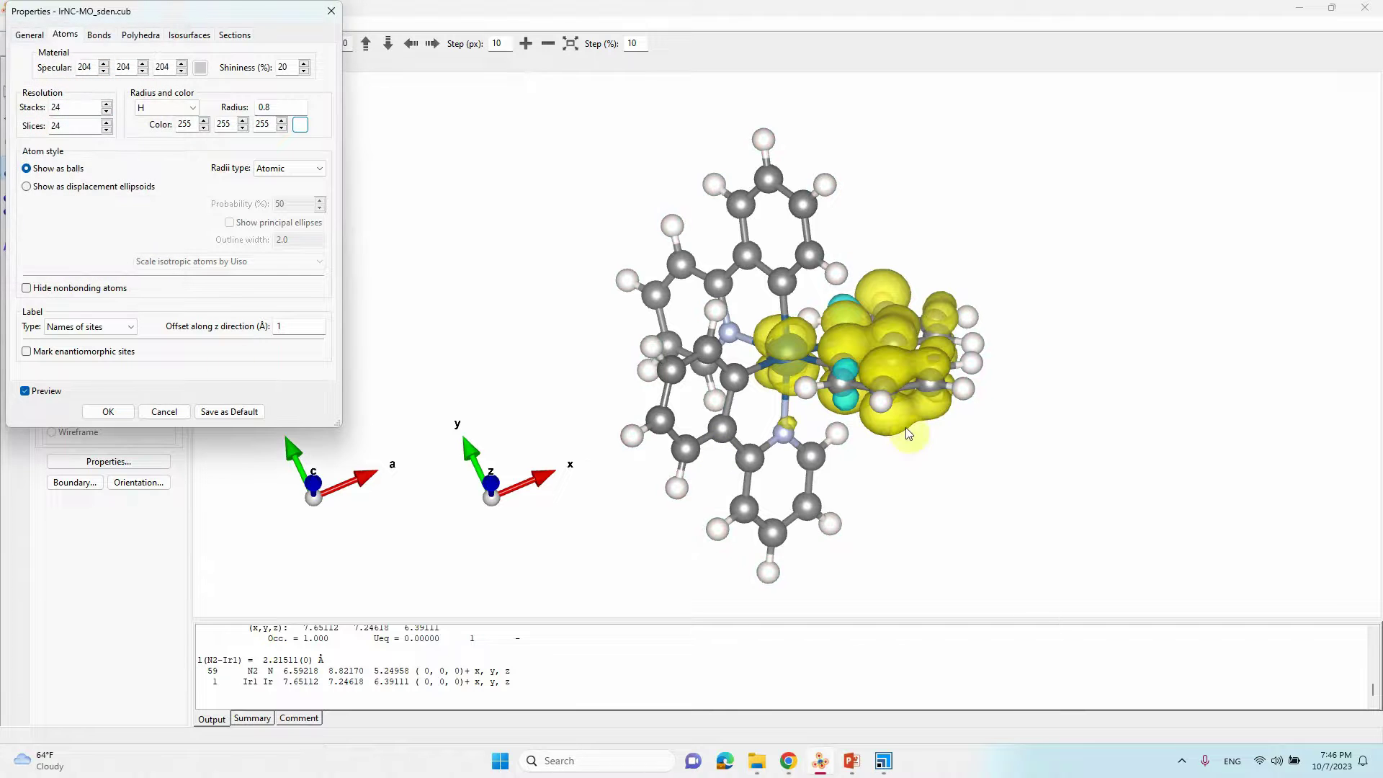
- Colour nitrogen atoms pure blue and apply the atom settings, closing Properties
left_click(193, 108)
left_click(146, 149)
double_click(264, 108)
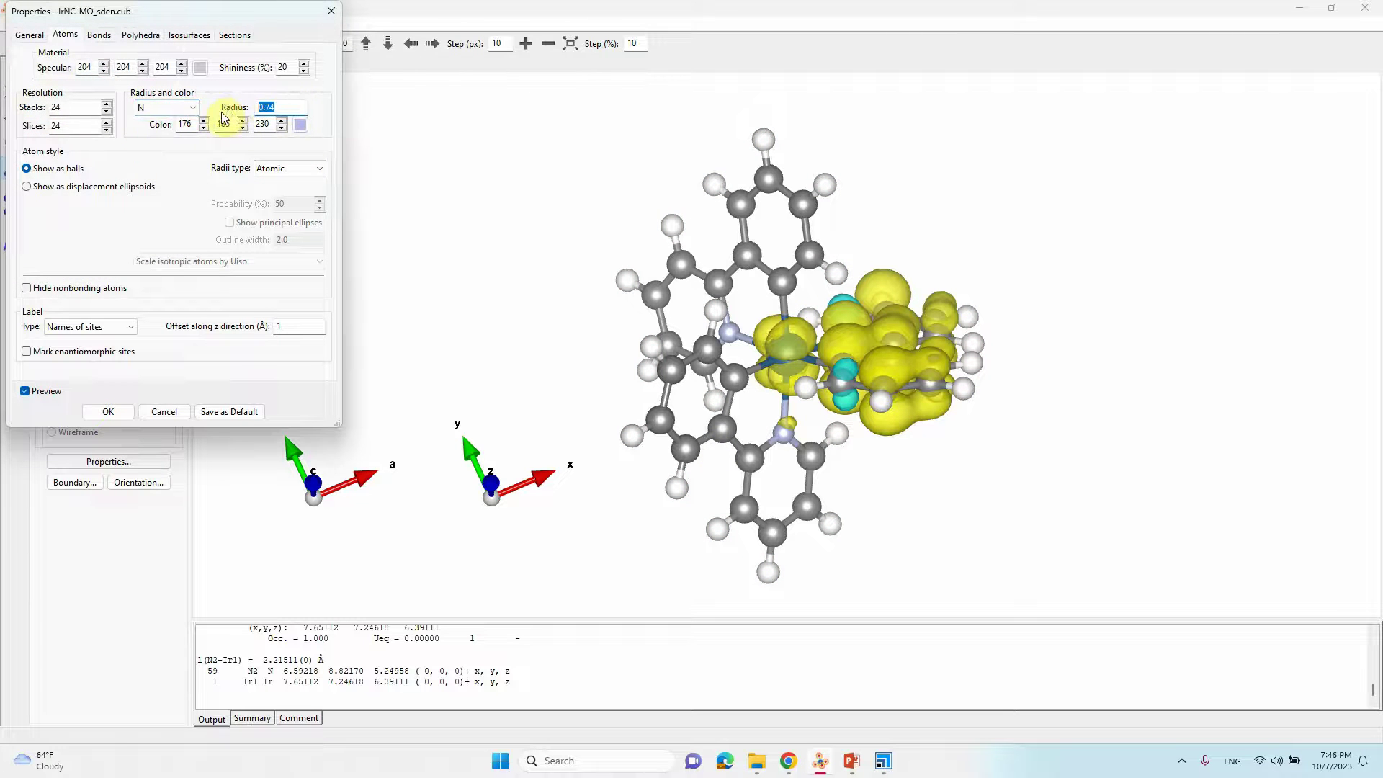
left_click(300, 125)
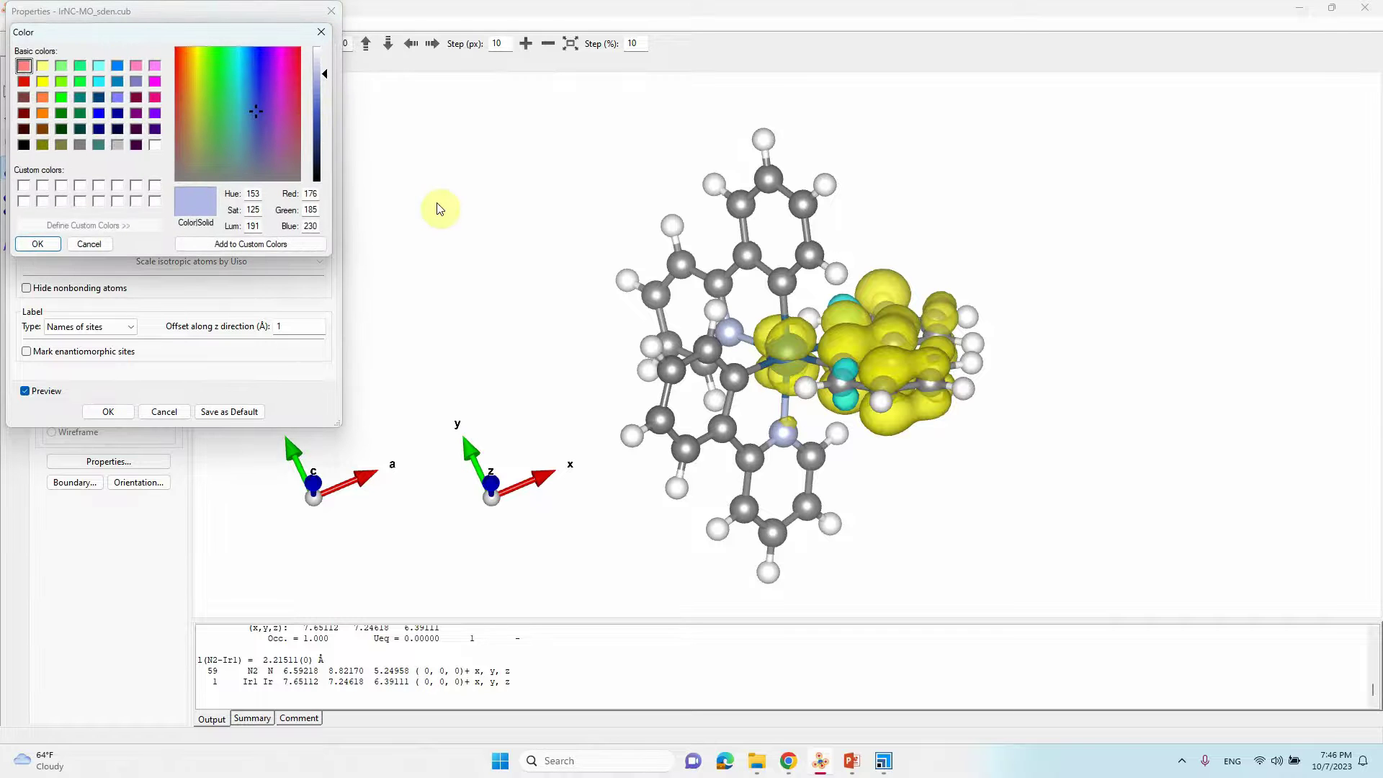
left_click(99, 113)
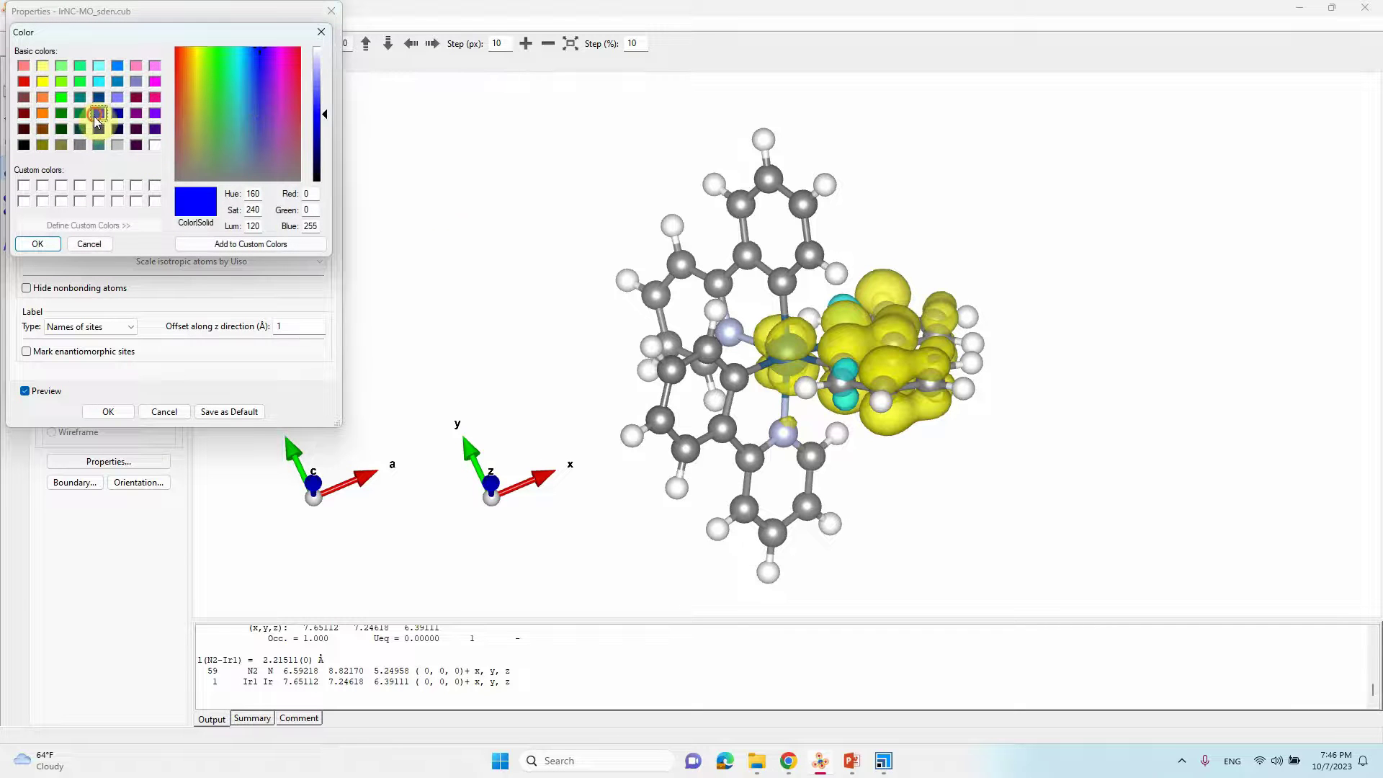
left_click(50, 244)
left_click(110, 412)
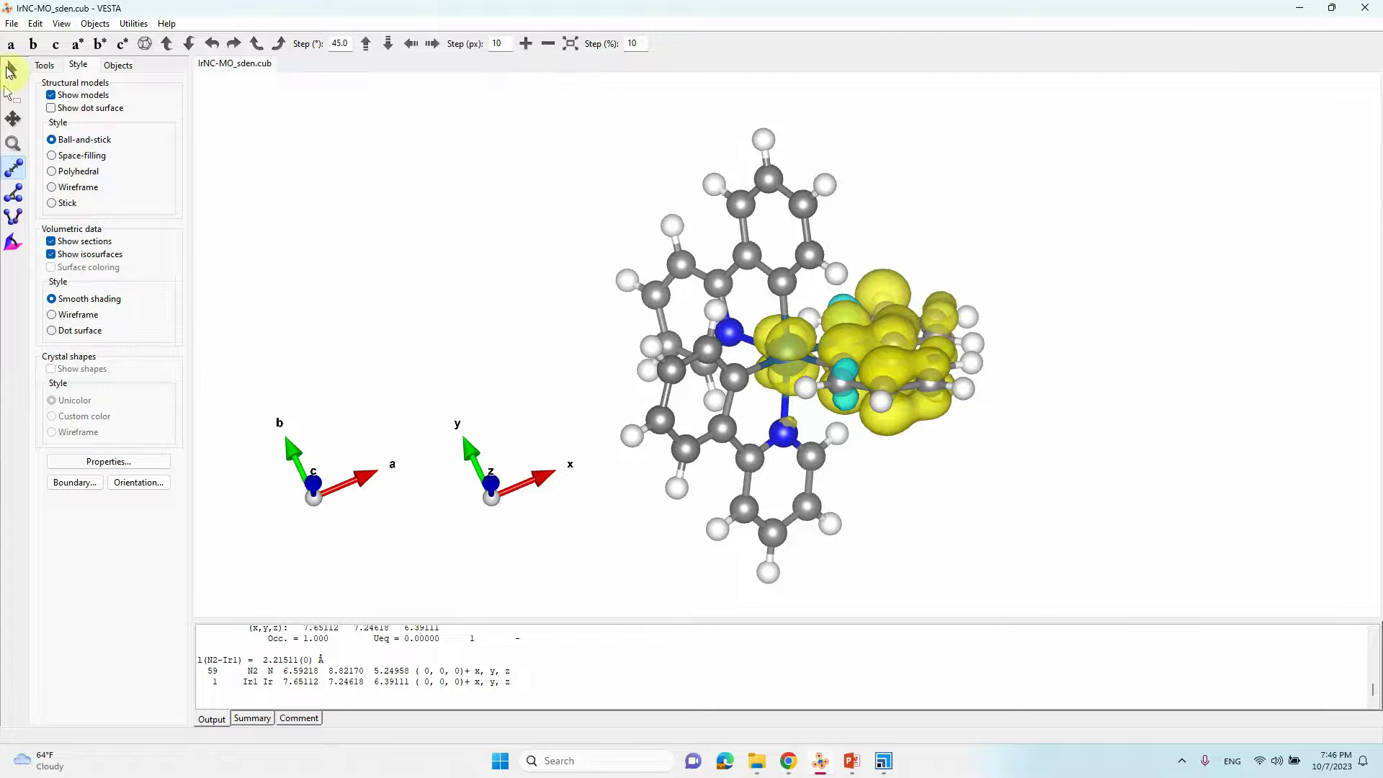
- Start a raster image export and create a folder named new, then cancel that attempt
left_click(12, 23)
left_click(70, 173)
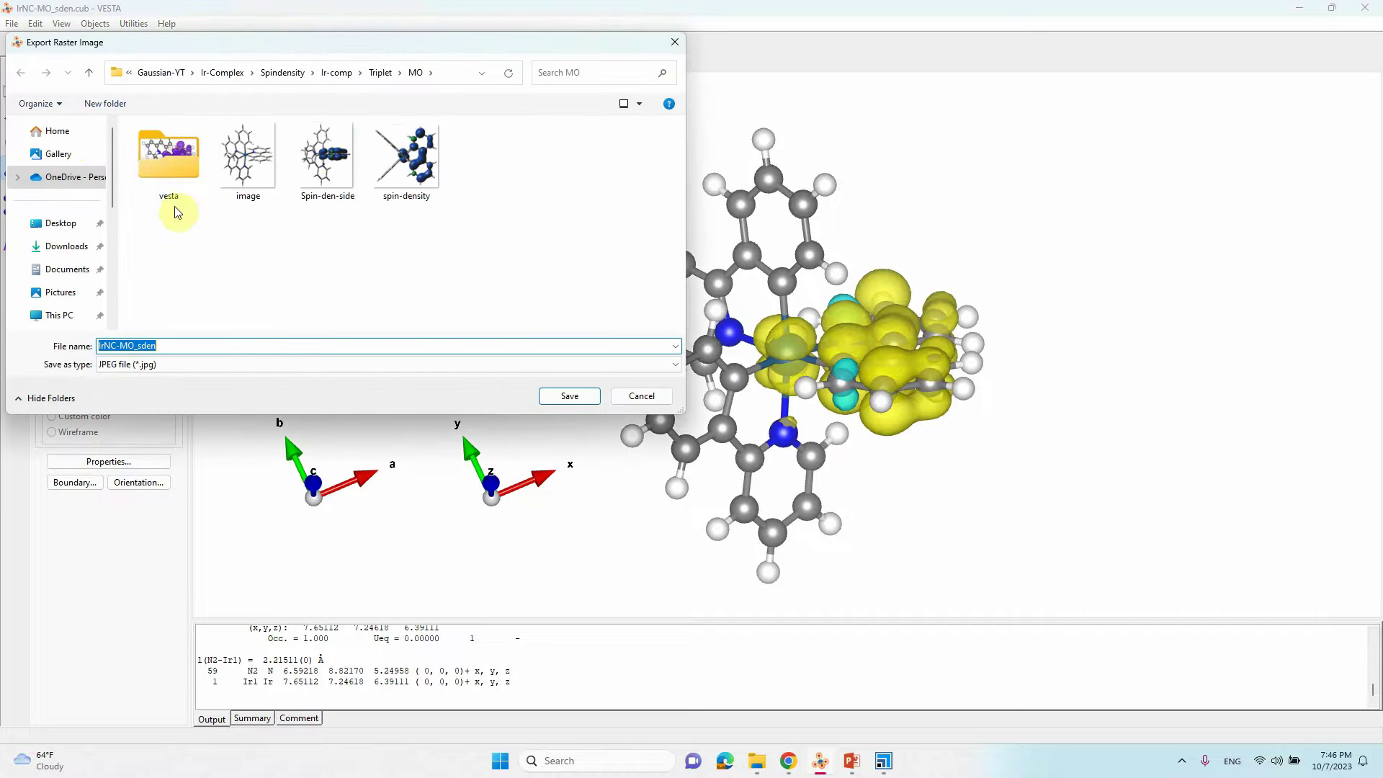
left_click(105, 103)
type("new")
left_click(340, 278)
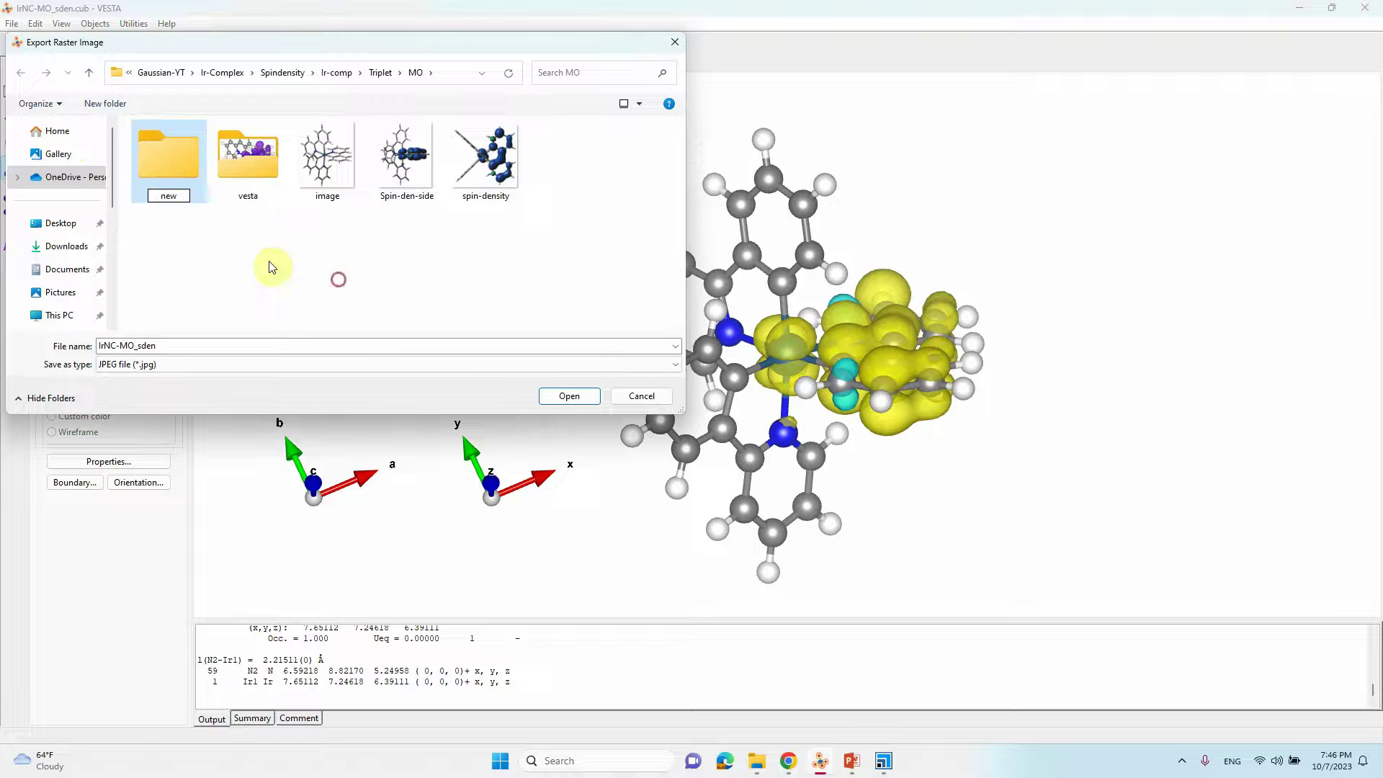
double_click(166, 154)
left_click(169, 346)
left_click(171, 345)
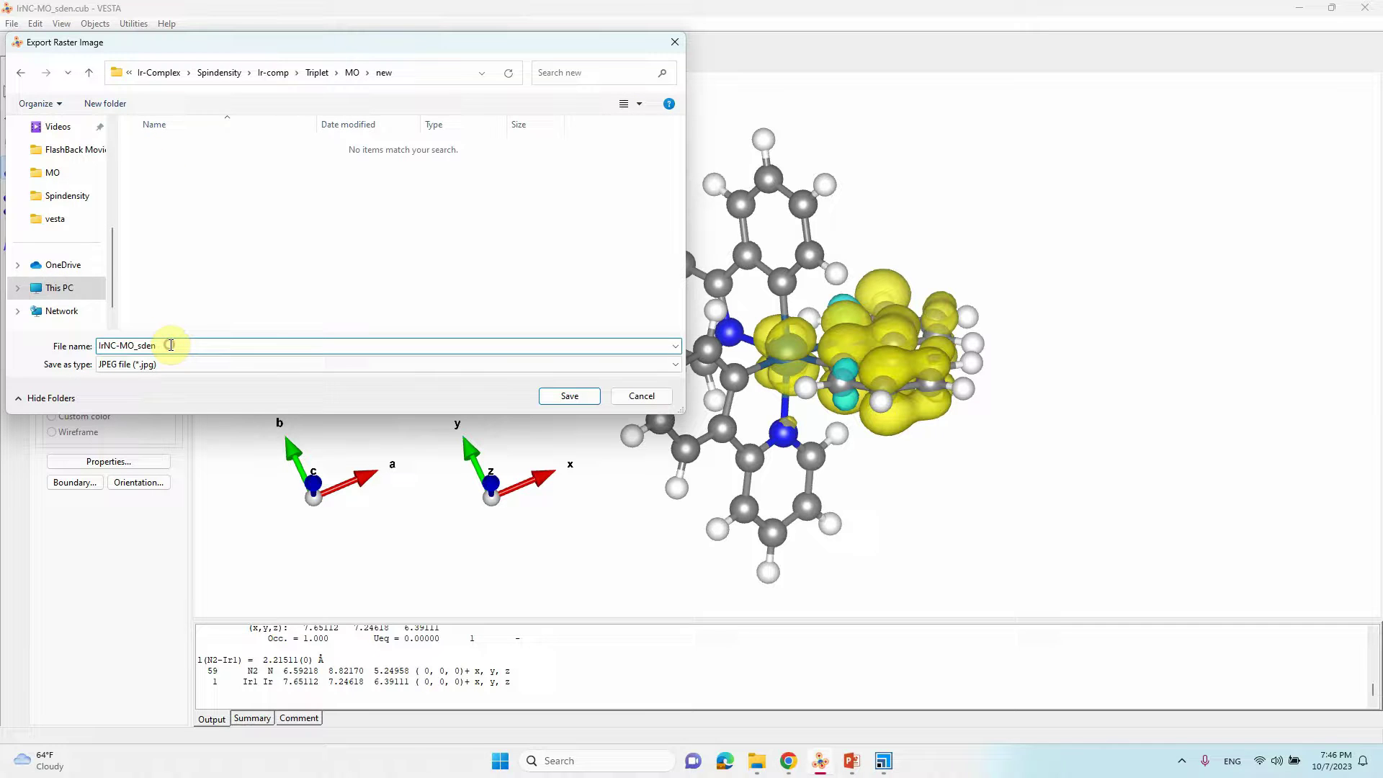
left_click(678, 44)
- Export the view as the JPEG IrNC-MO_sden-yellow into the new folder
left_click(11, 24)
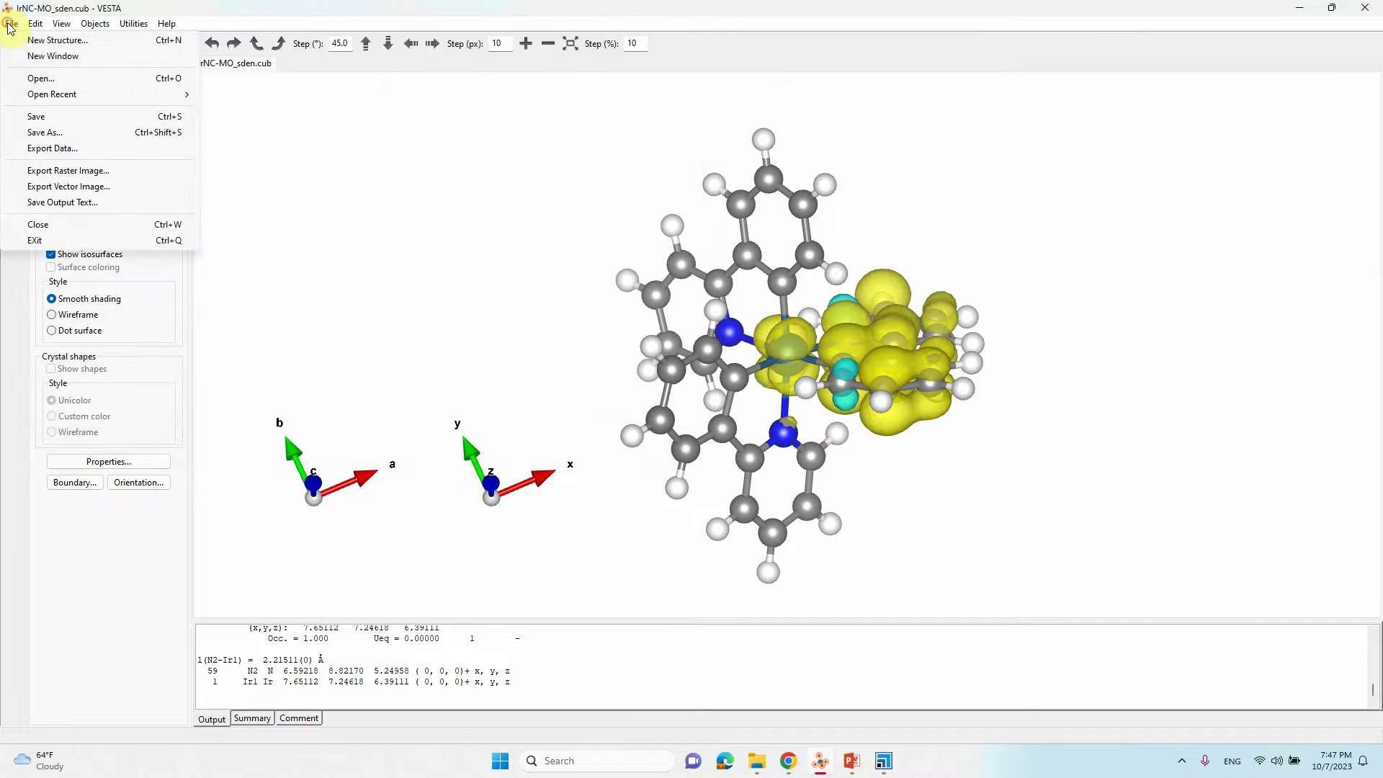
left_click(56, 173)
left_click(163, 174)
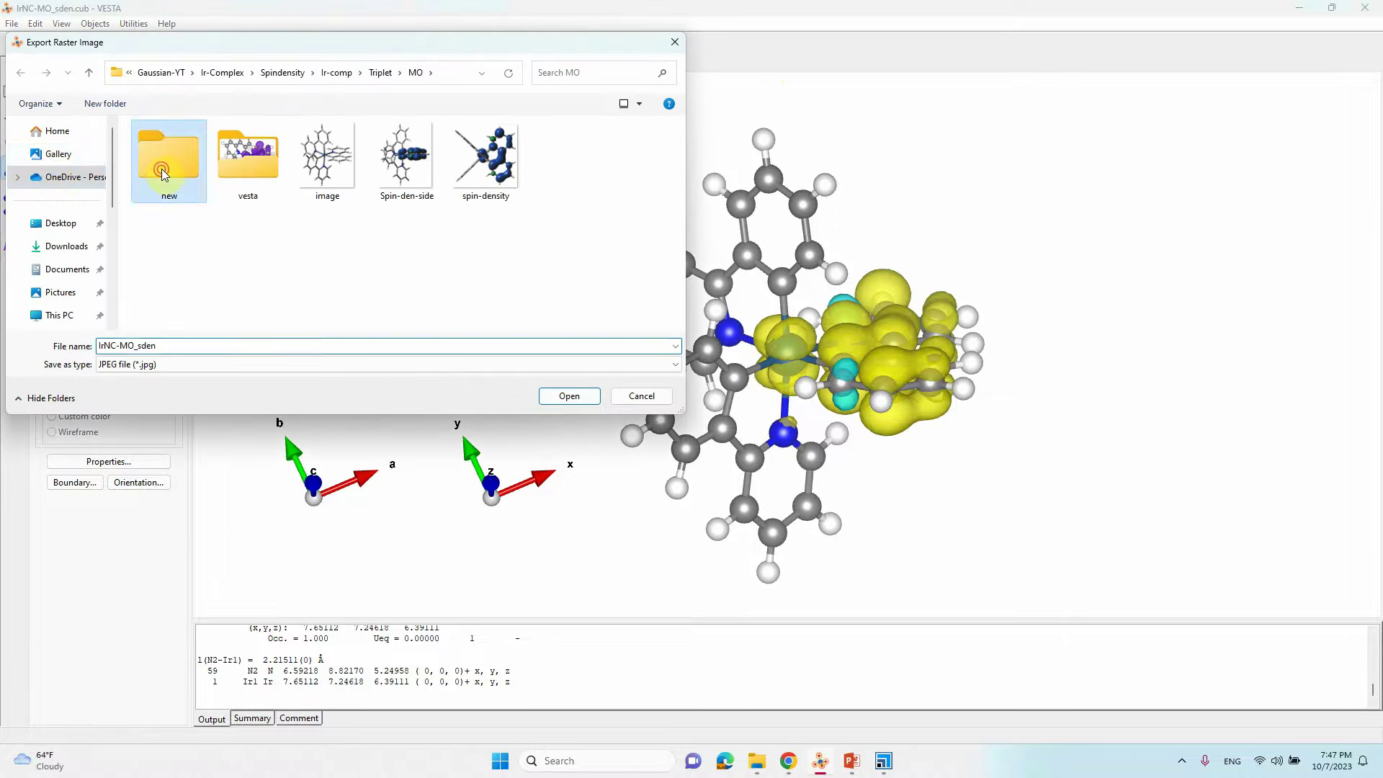
left_click(163, 173)
left_click(180, 346)
left_click(185, 347)
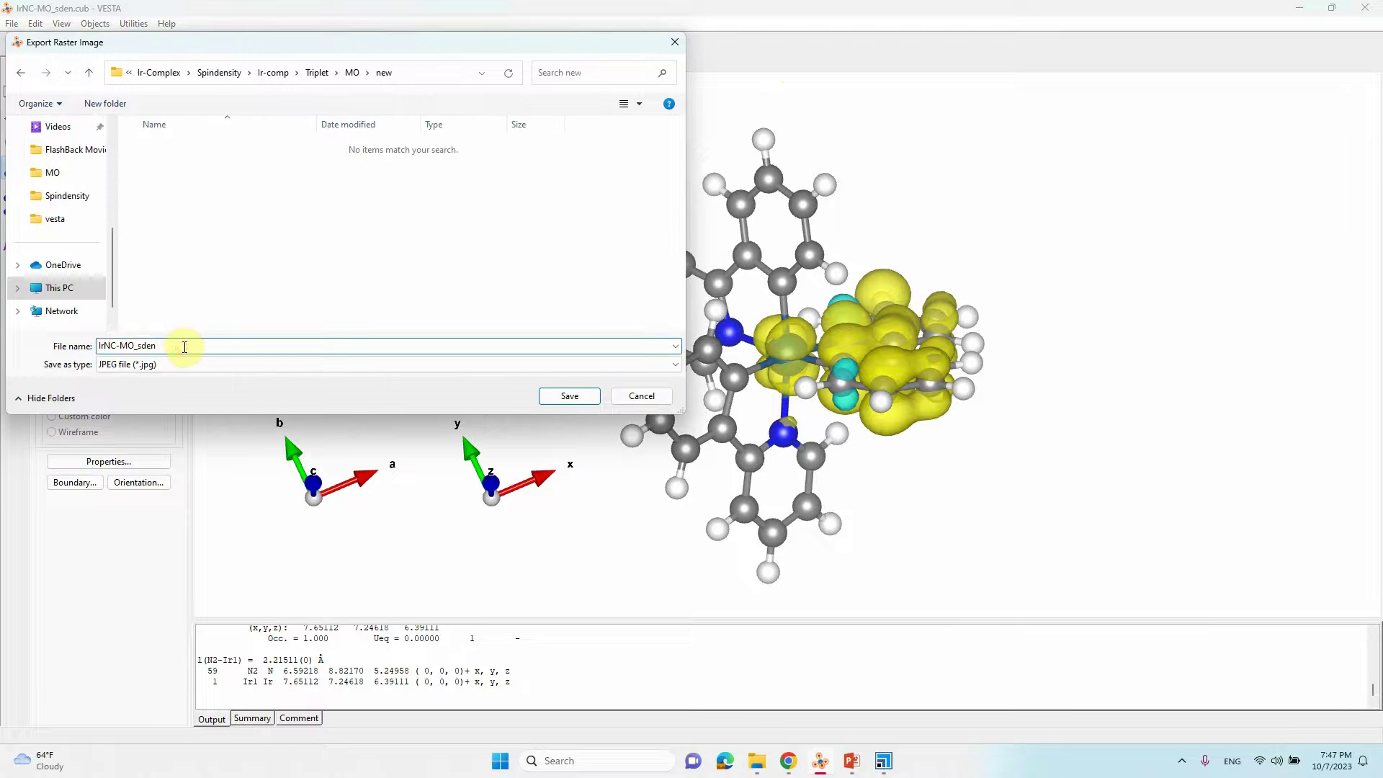
type("-y")
type("2")
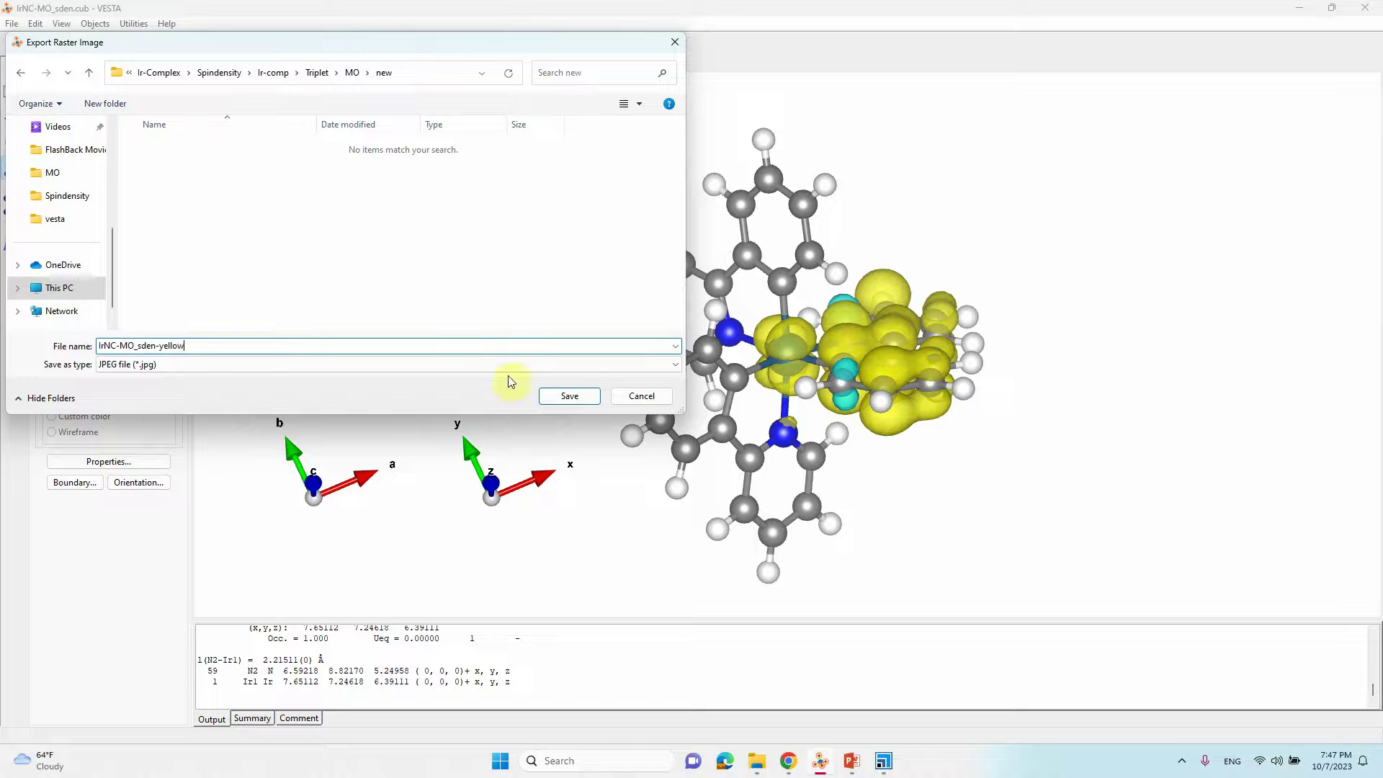
left_click(581, 396)
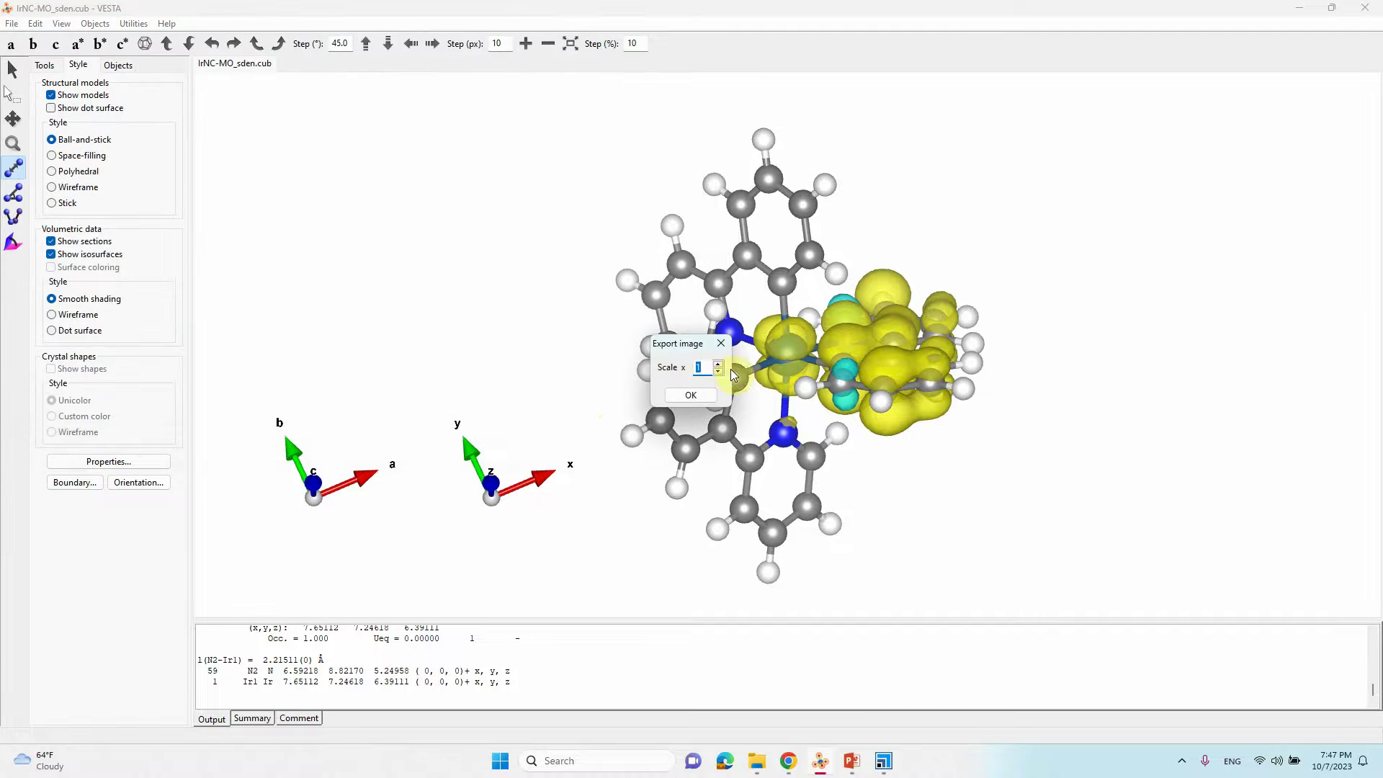
- Set the export scale to 5 and confirm the export
left_click(699, 368)
key("BackSpace")
type("5")
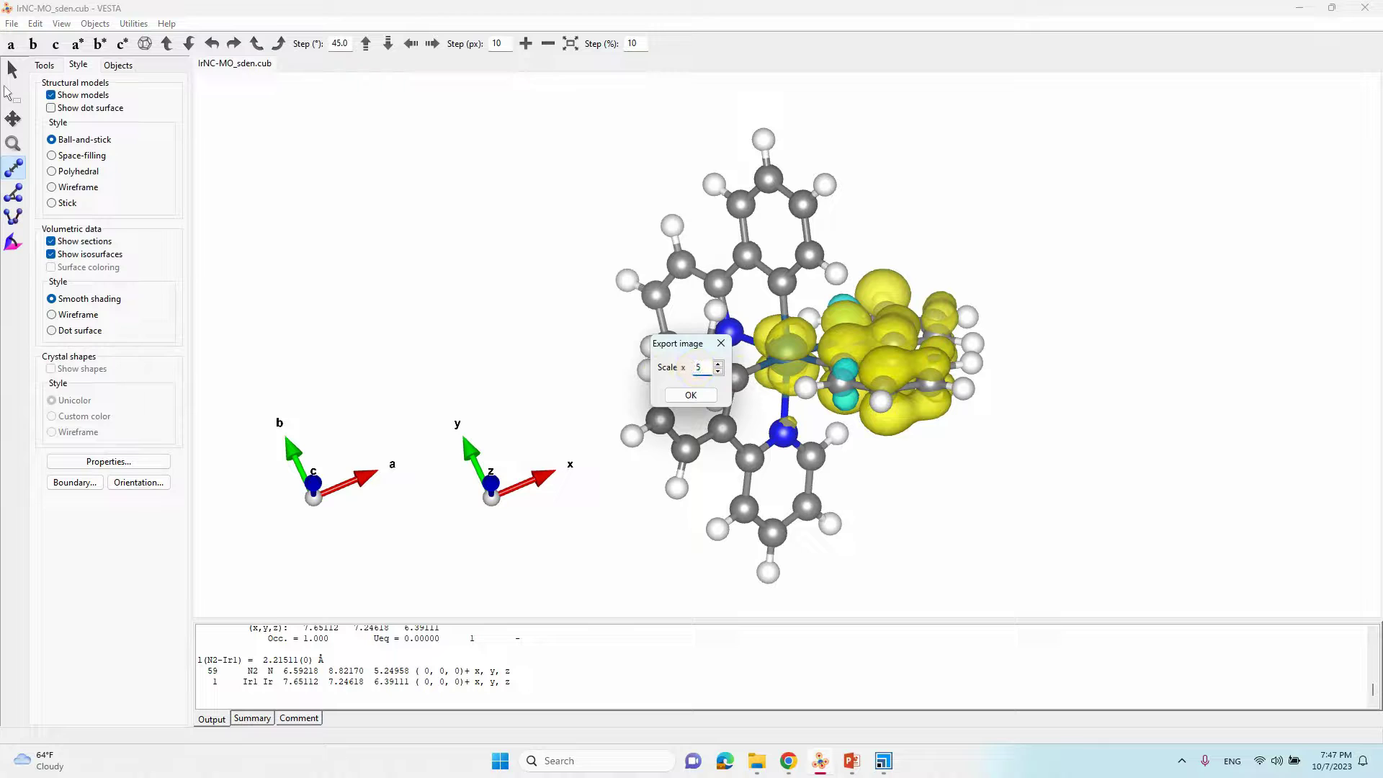
left_click(702, 394)
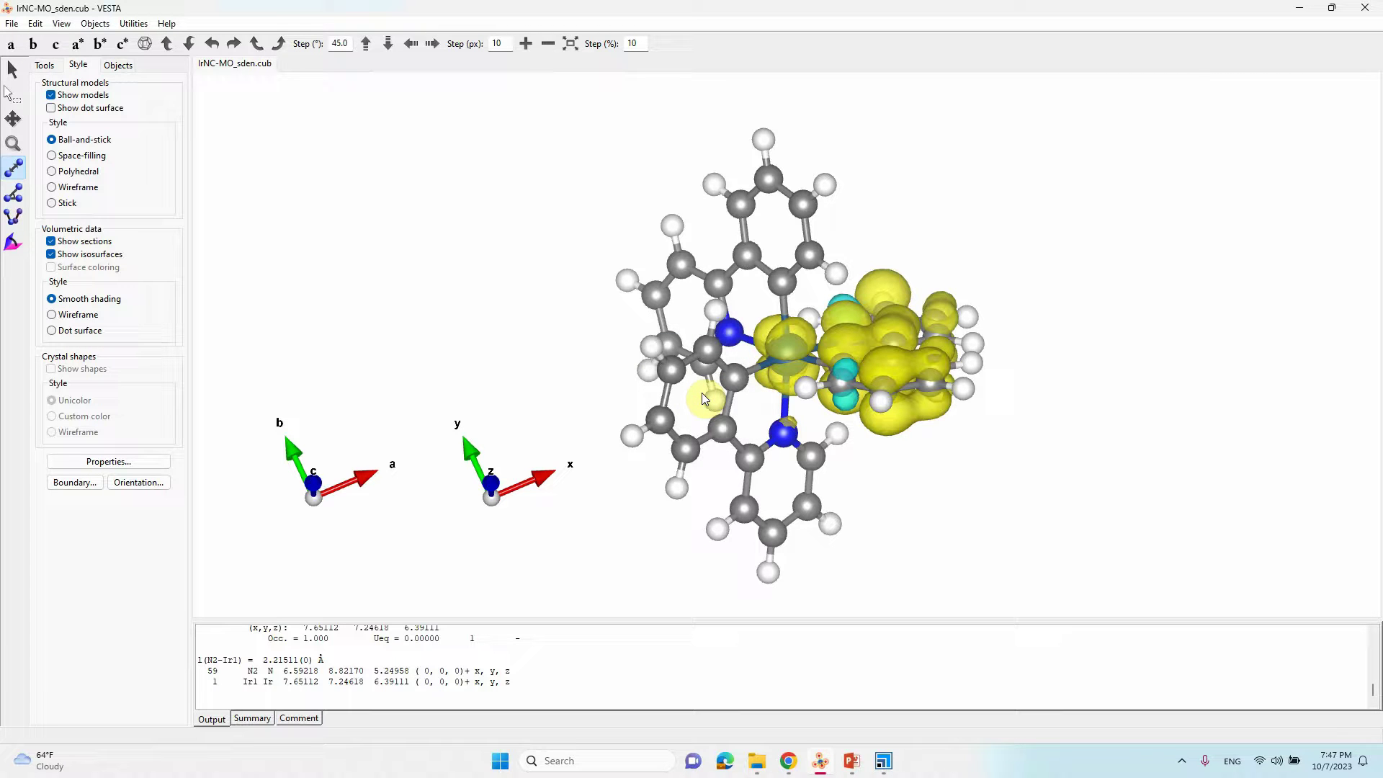
- Dismiss the export message and select the 0.003 isosurface level in the Isosurfaces properties
left_click(795, 392)
left_click(98, 464)
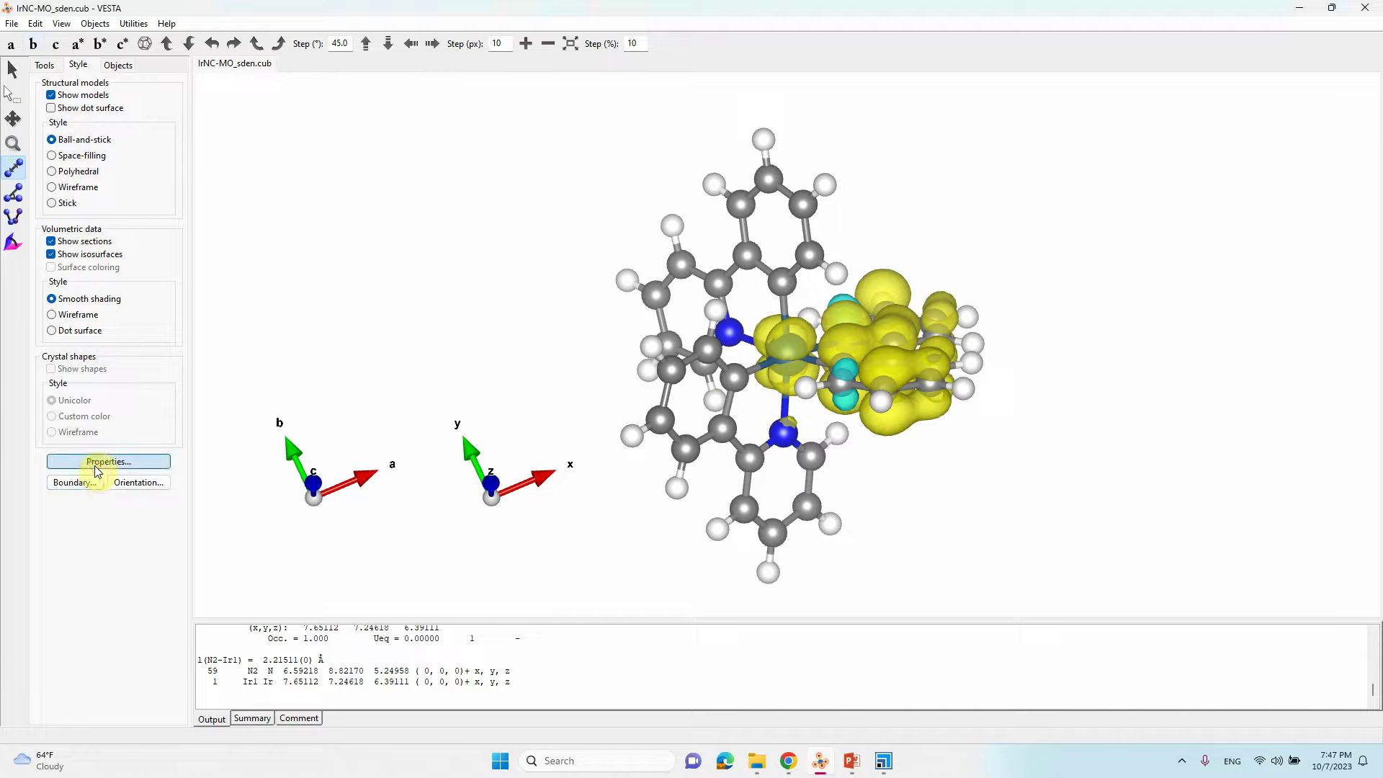
left_click(185, 35)
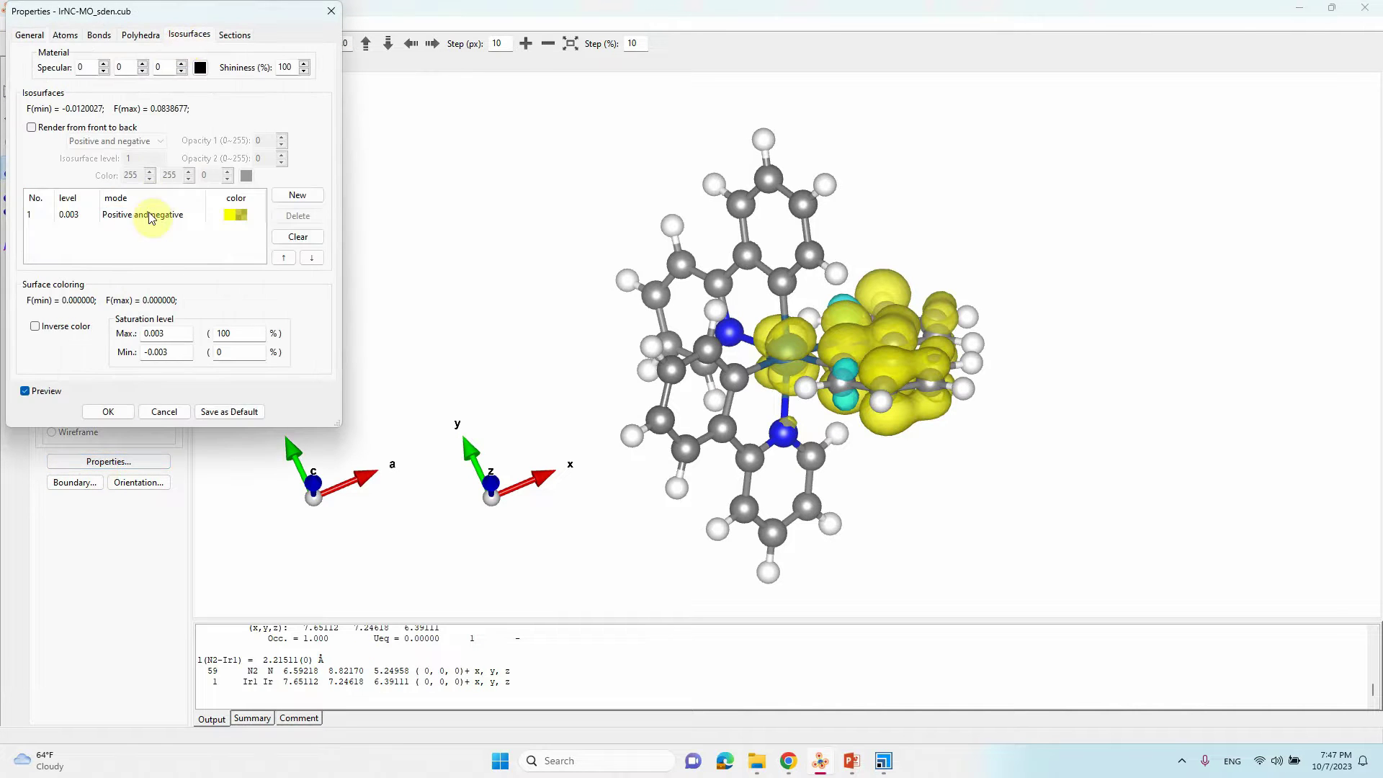
left_click(232, 214)
- After trying purple and red, colour the isosurface pure green (0, 255, 0) and close Properties
left_click(245, 176)
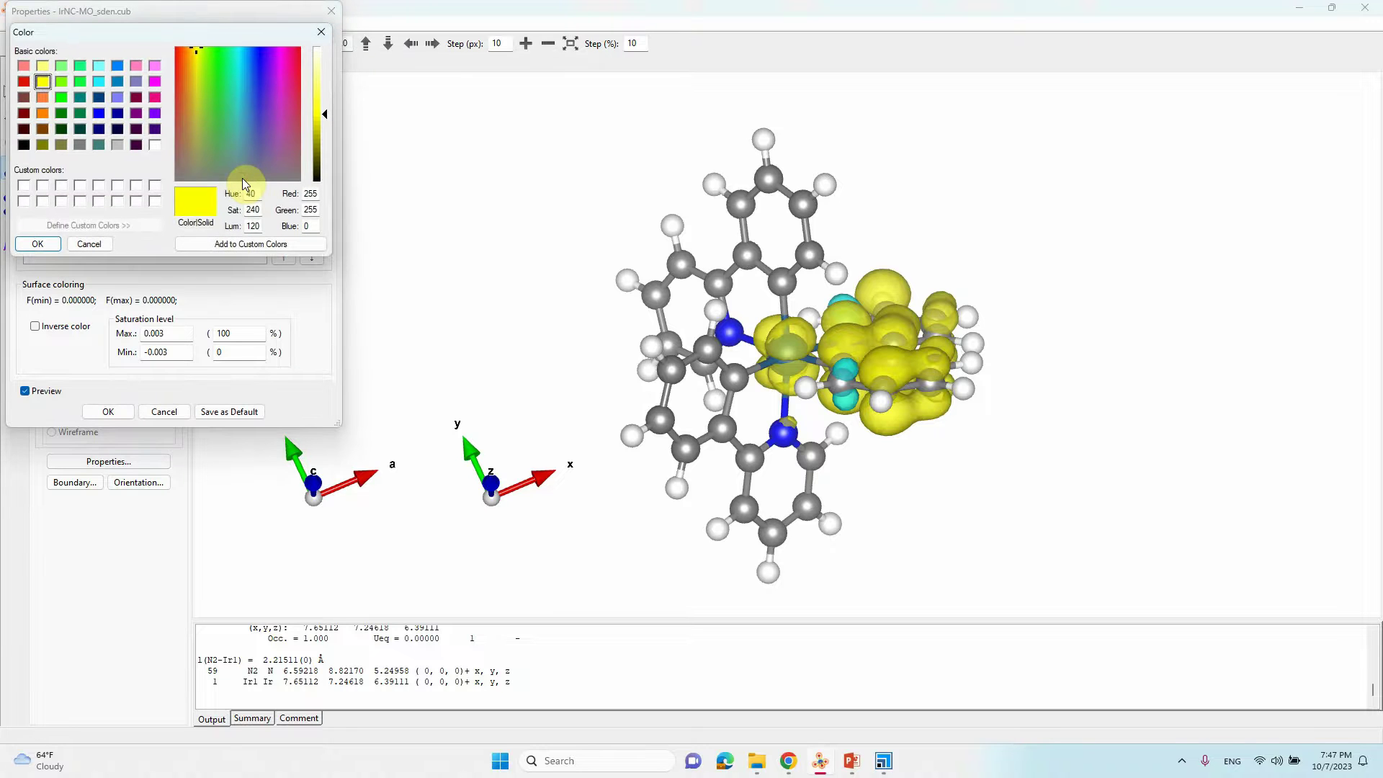
left_click(155, 114)
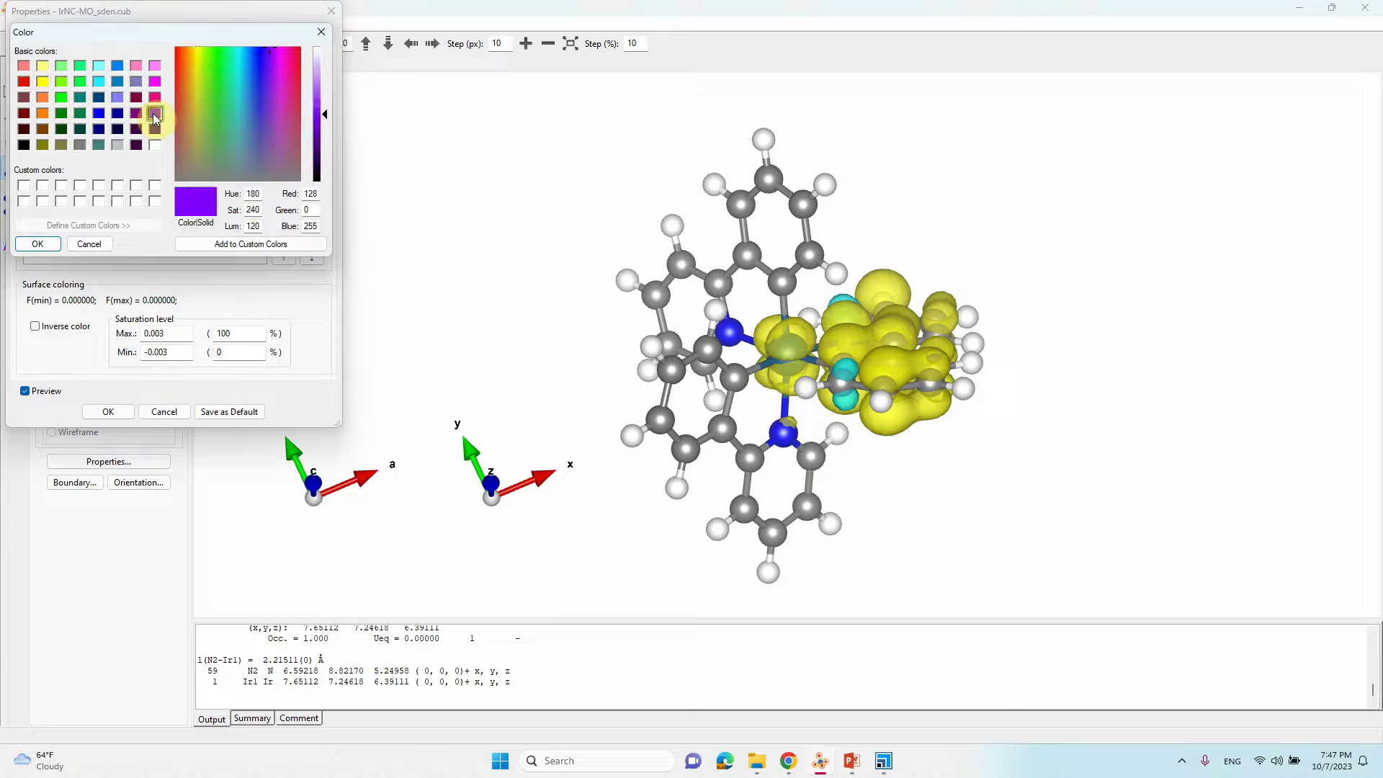
left_click(38, 244)
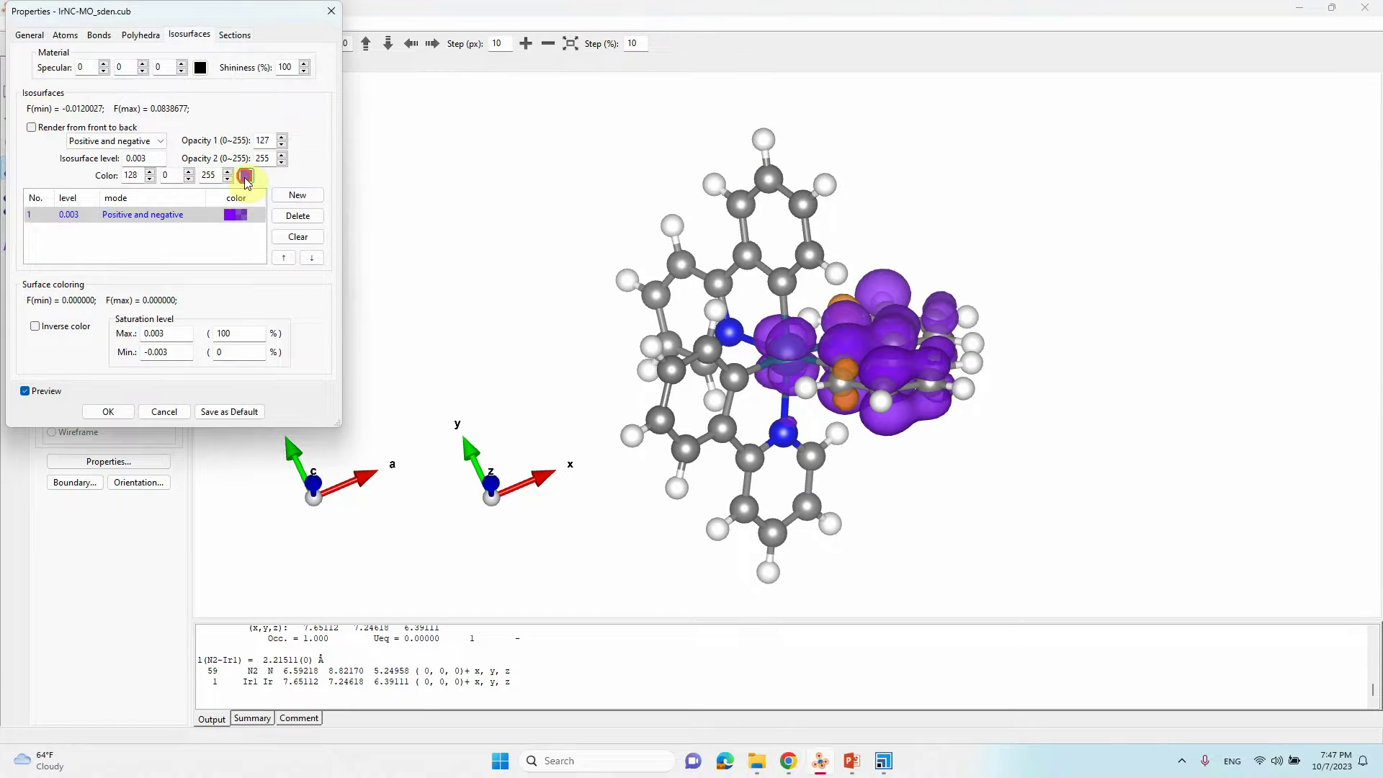
left_click(246, 176)
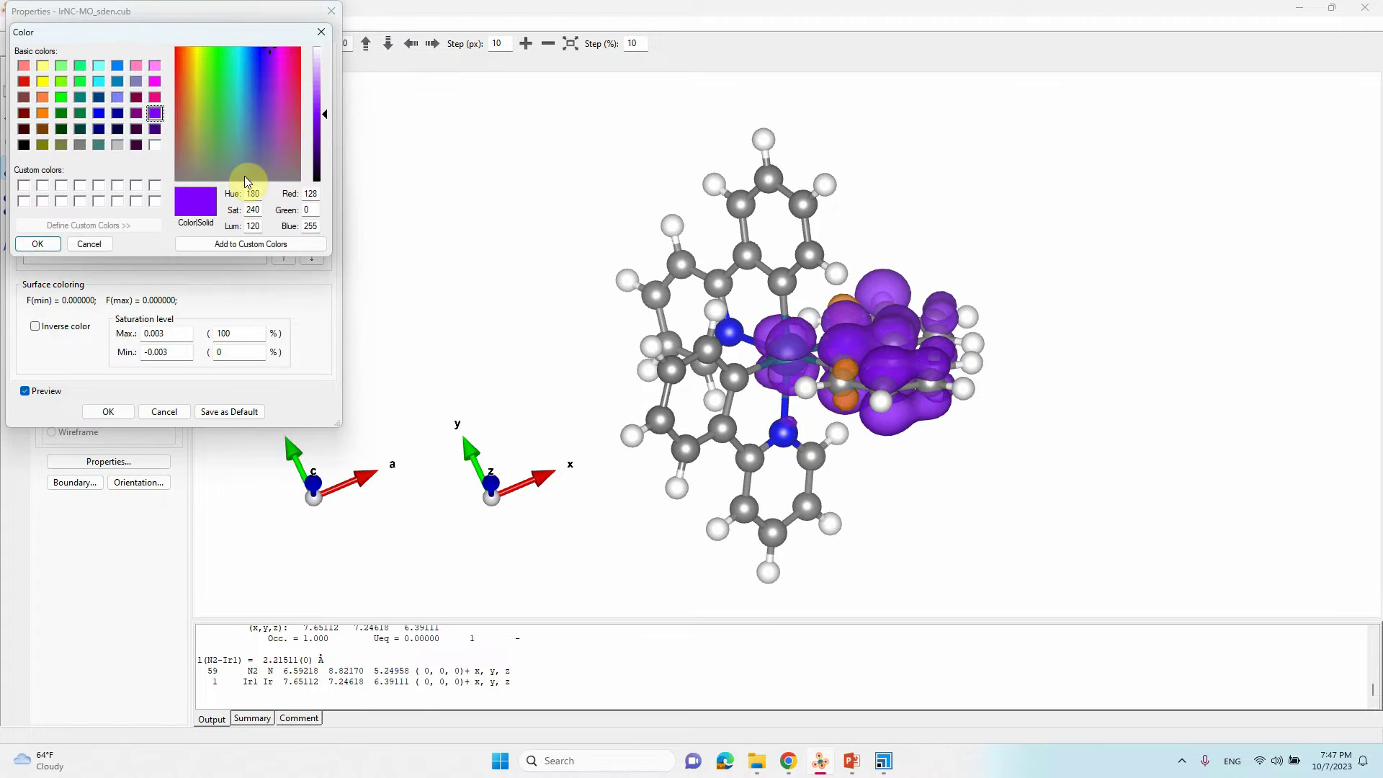
left_click(23, 83)
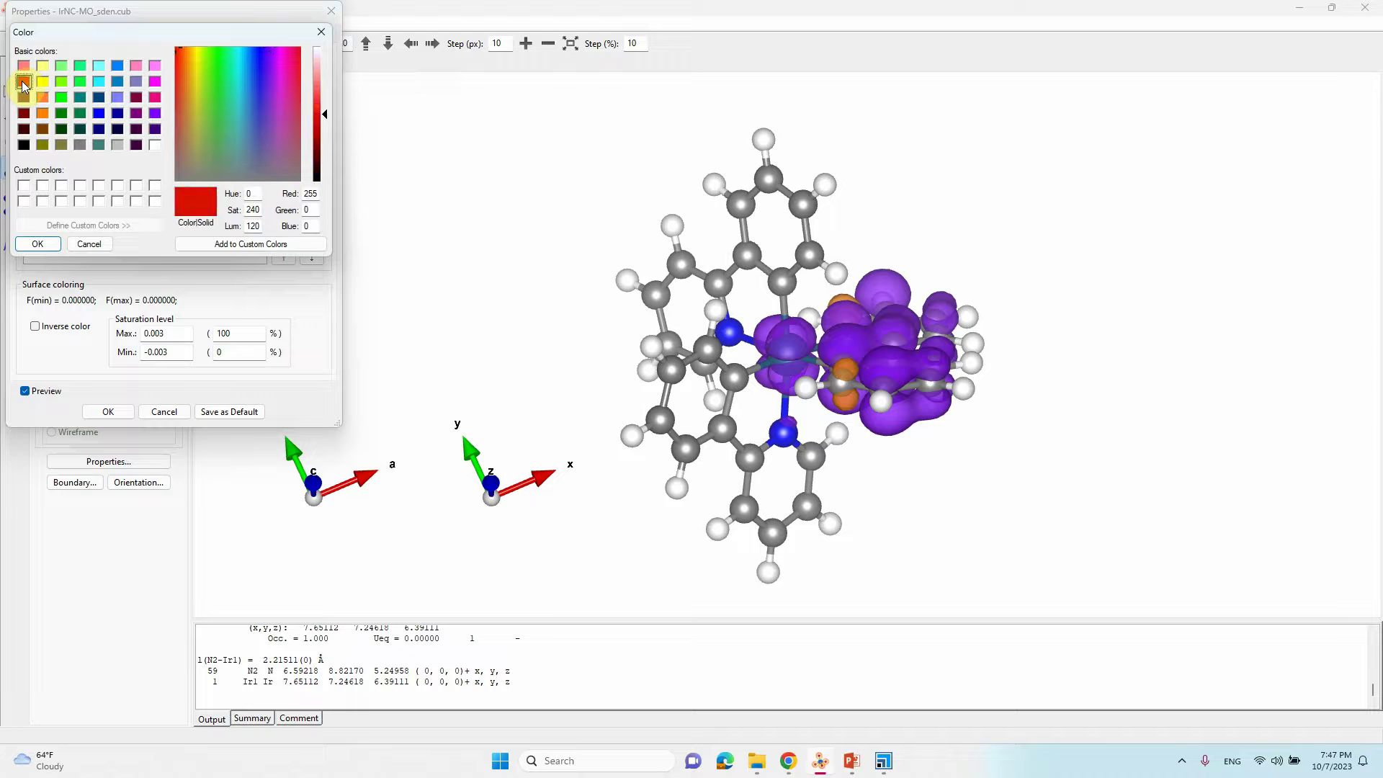
left_click(43, 244)
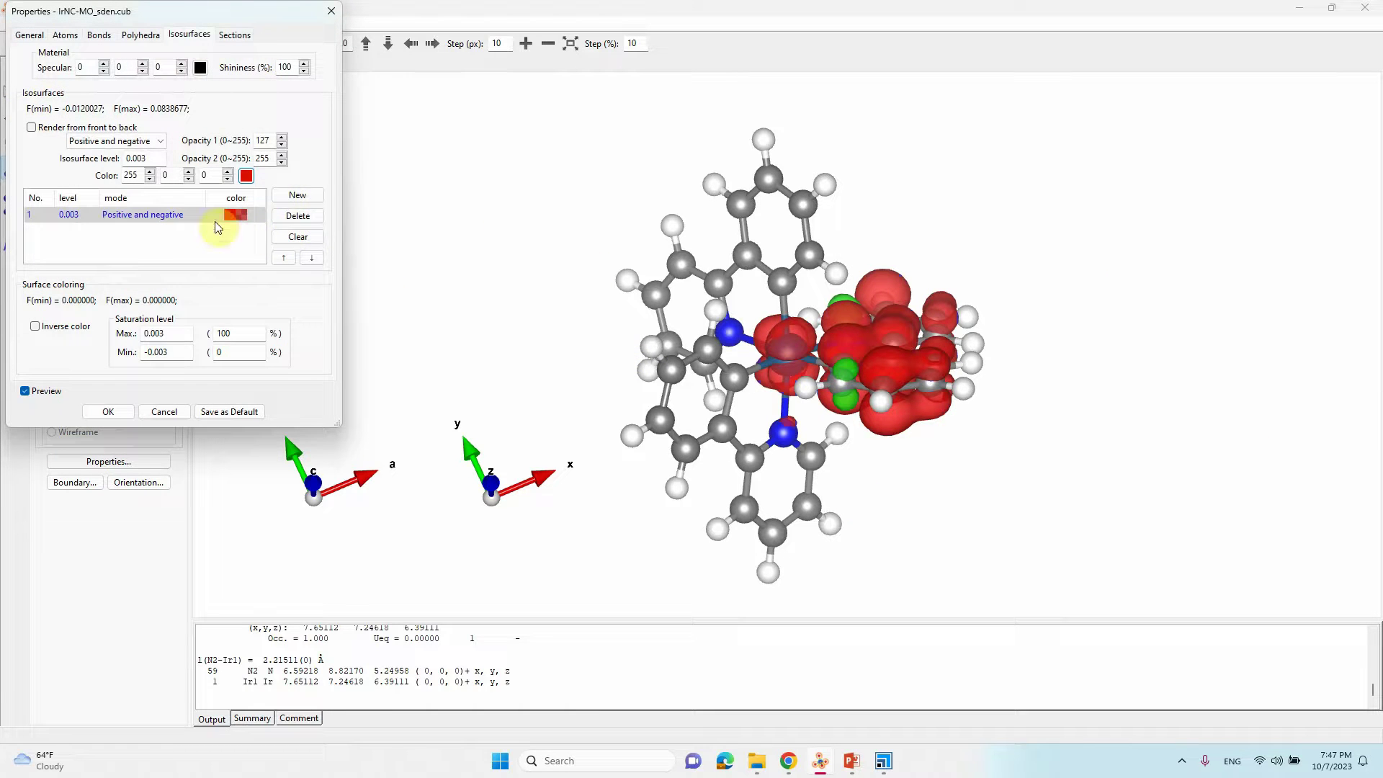
left_click(247, 176)
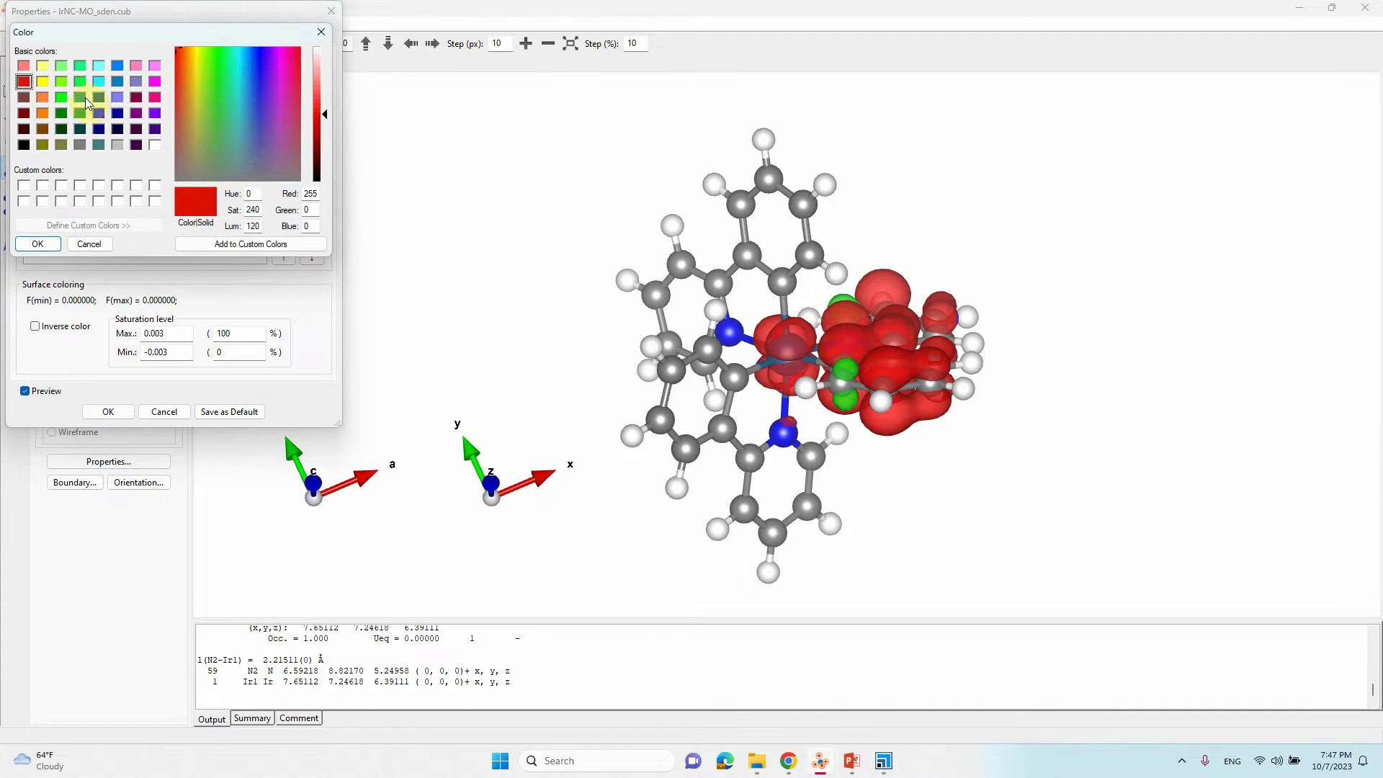
left_click(62, 100)
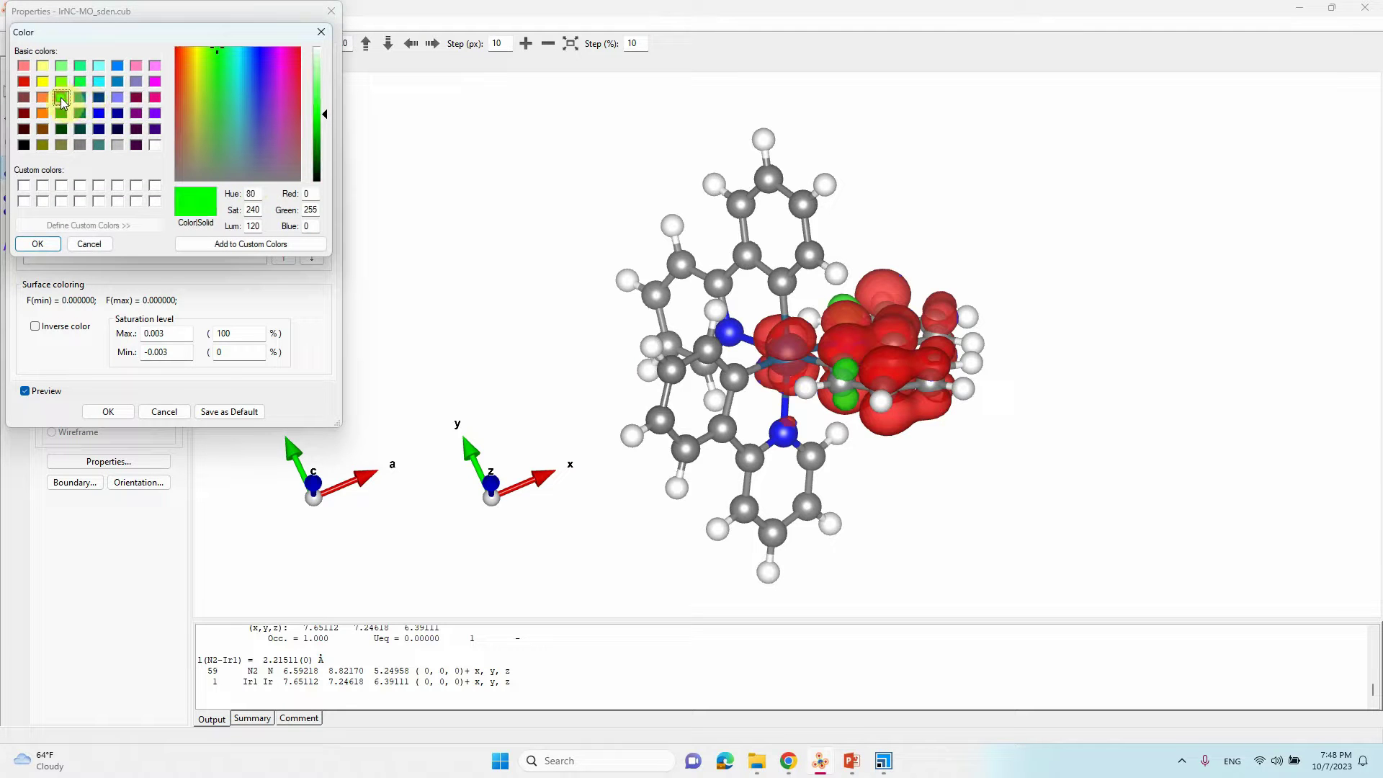
left_click(43, 246)
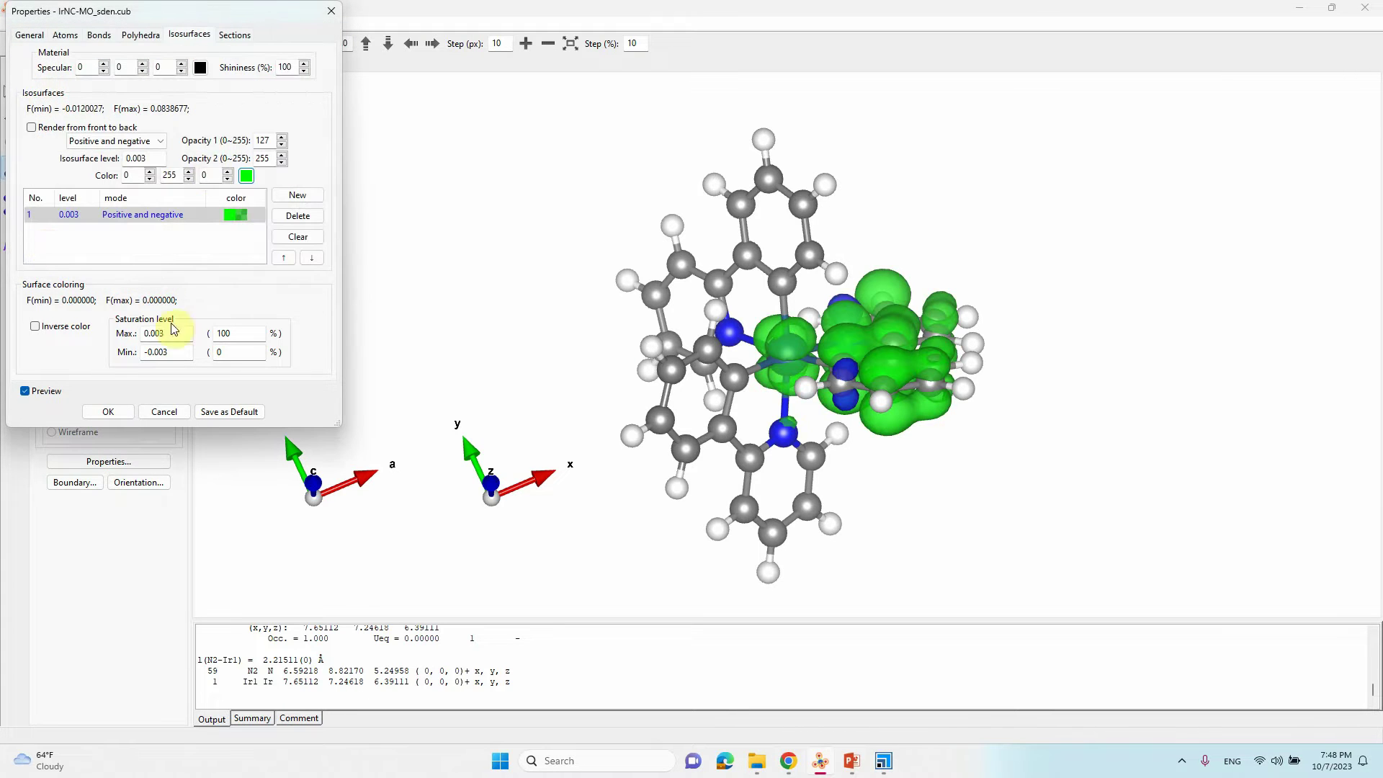
left_click(108, 409)
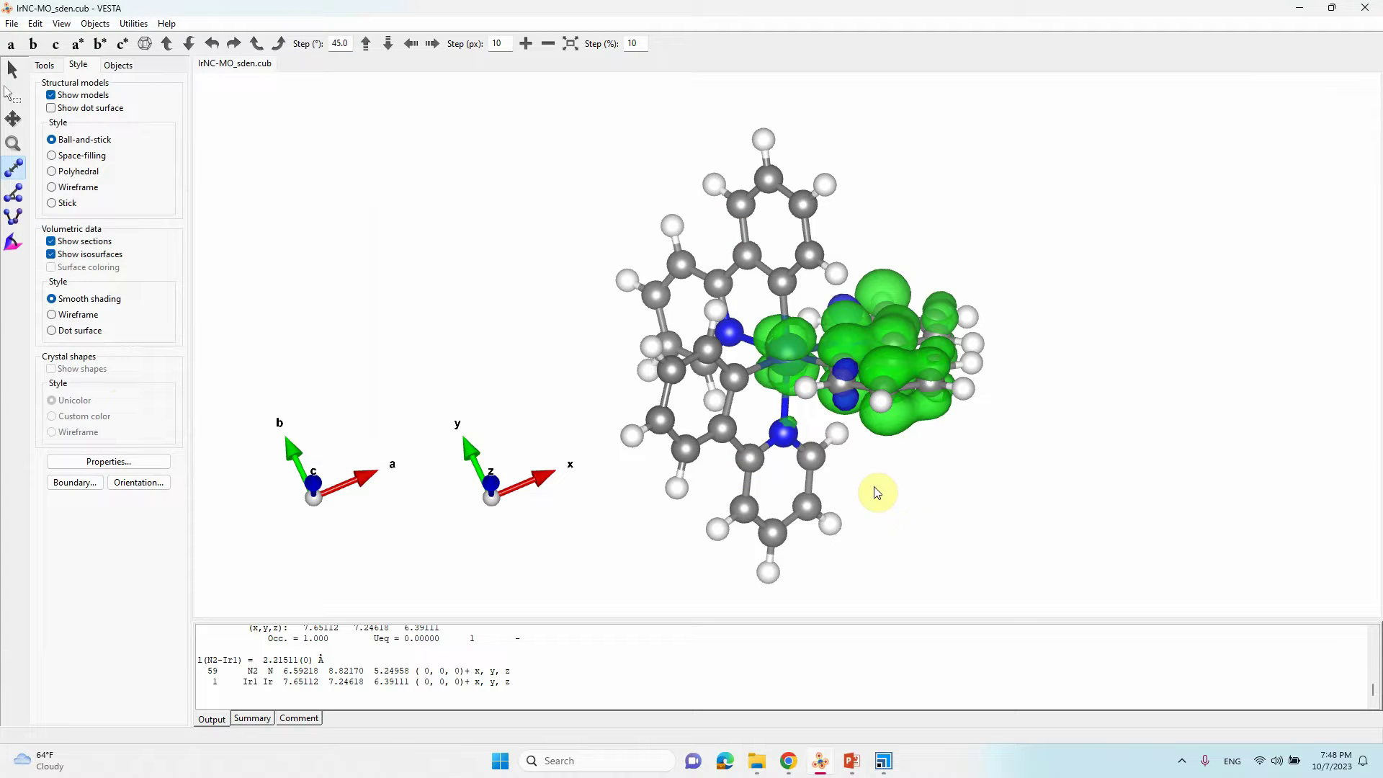
scroll(874, 488, "up", 5)
scroll(824, 412, "down", 5)
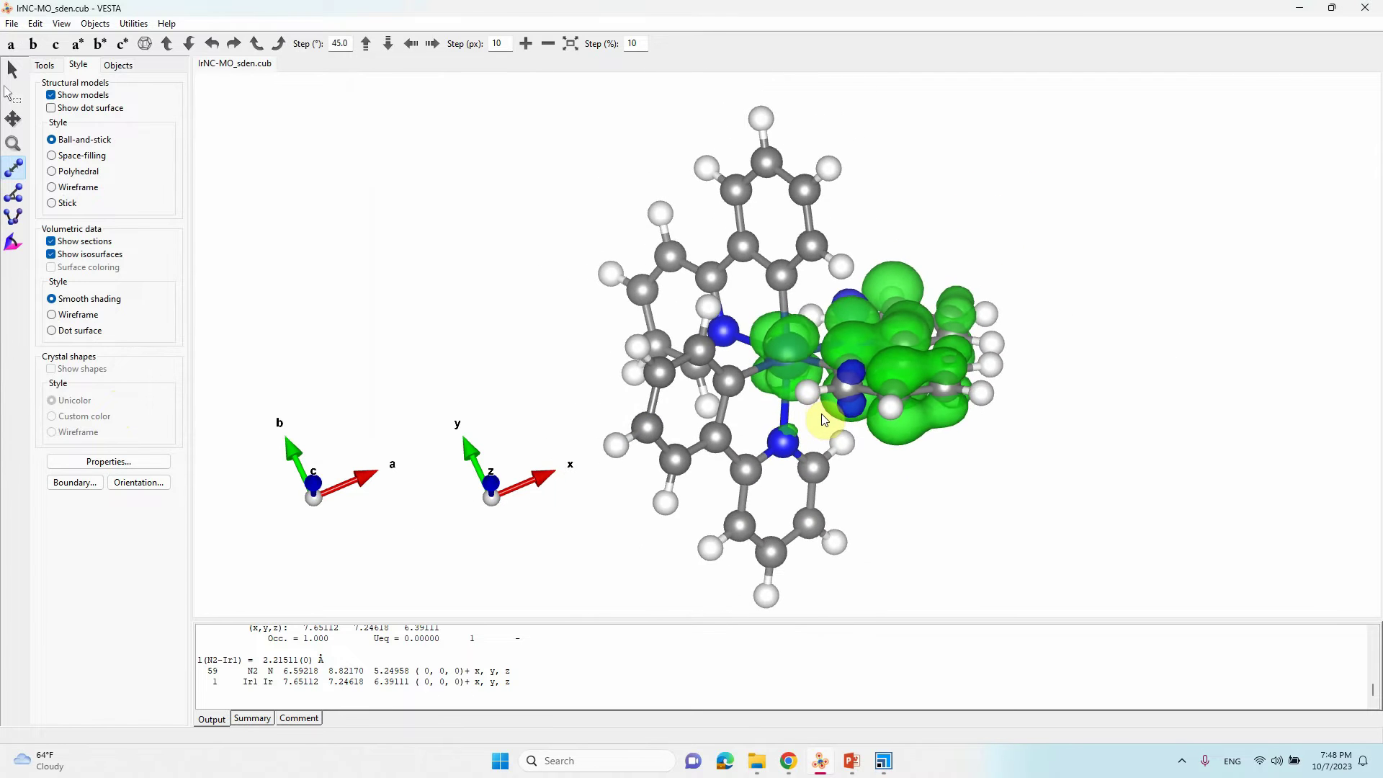